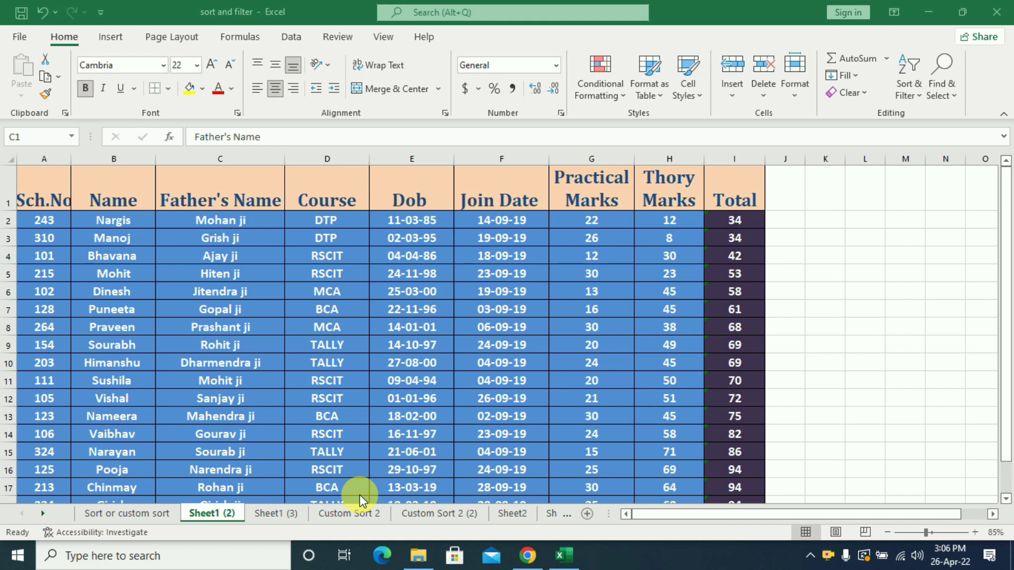
Step: Select the Name header cell of the student table and open the Sort & Filter menu
click(199, 193)
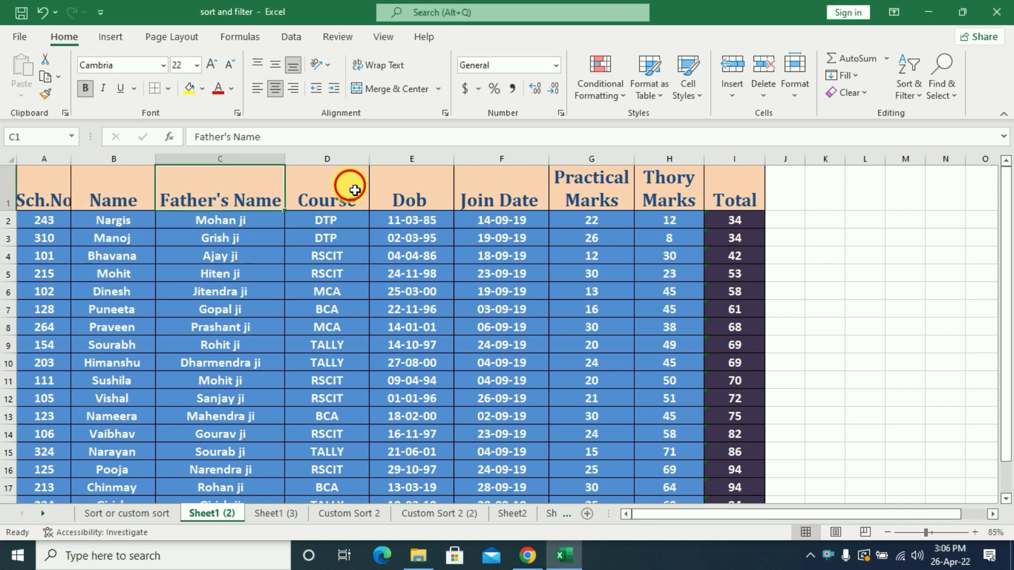
click(347, 188)
click(146, 190)
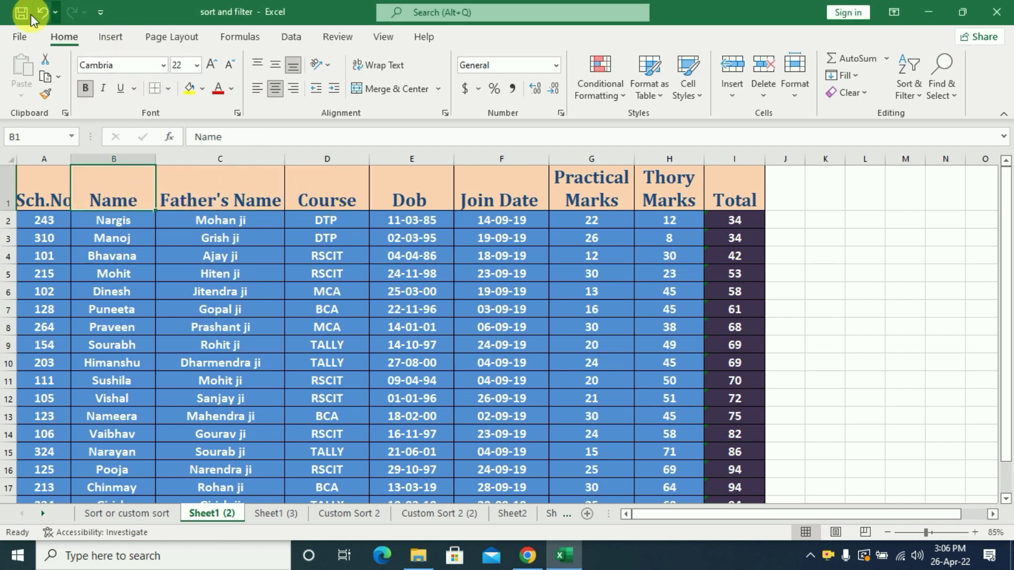
click(913, 94)
Step: Turn on Filter so every row-1 header of the student table gets a dropdown arrow
click(927, 182)
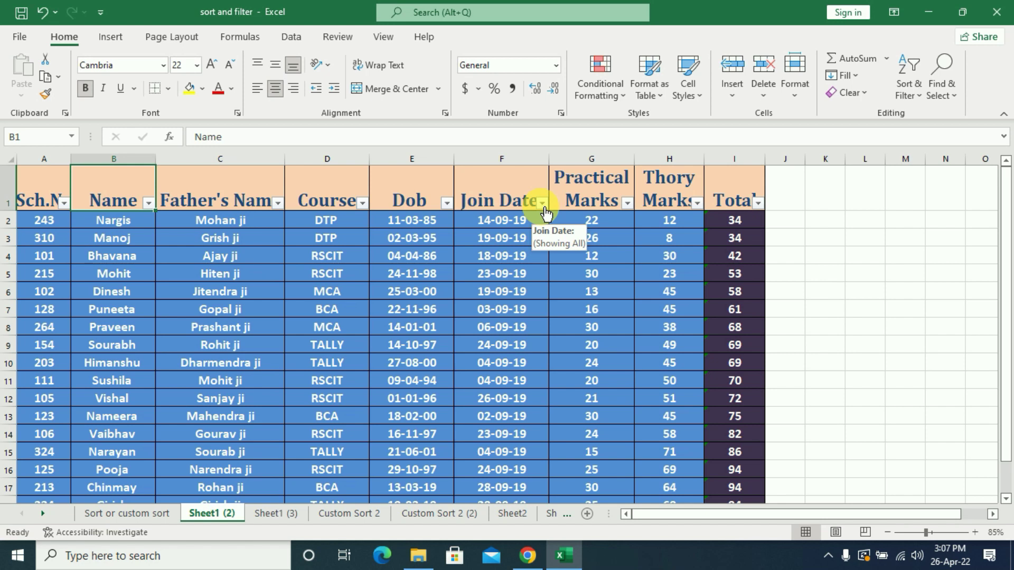
scroll(309, 311, down, 3)
scroll(310, 312, up, 3)
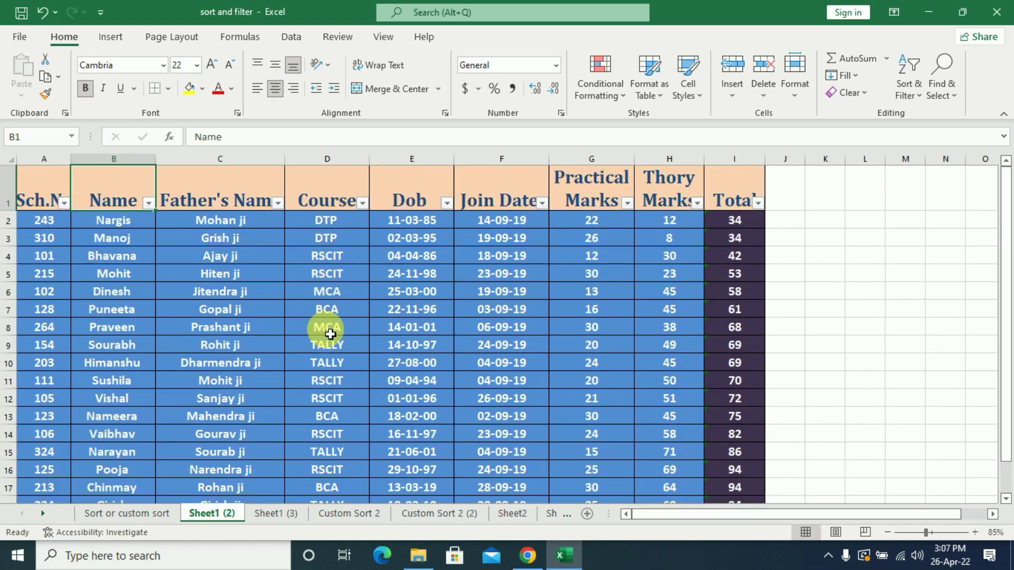
click(363, 203)
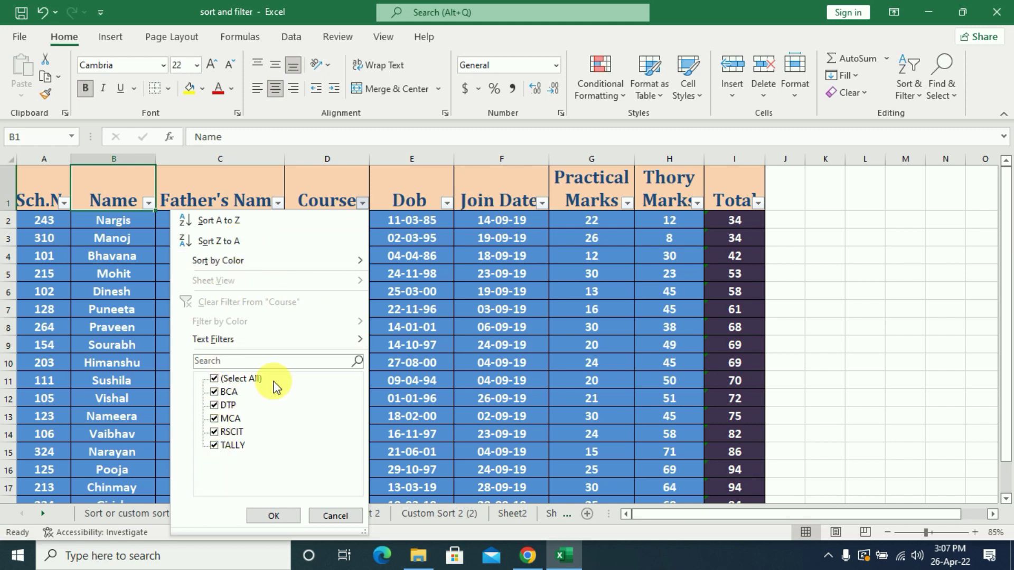
click(214, 379)
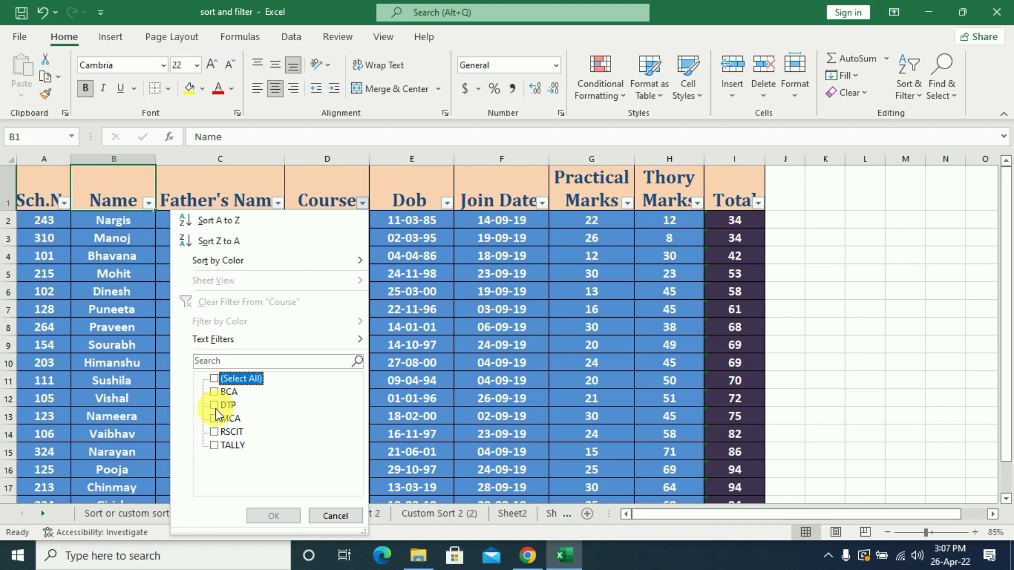
click(215, 405)
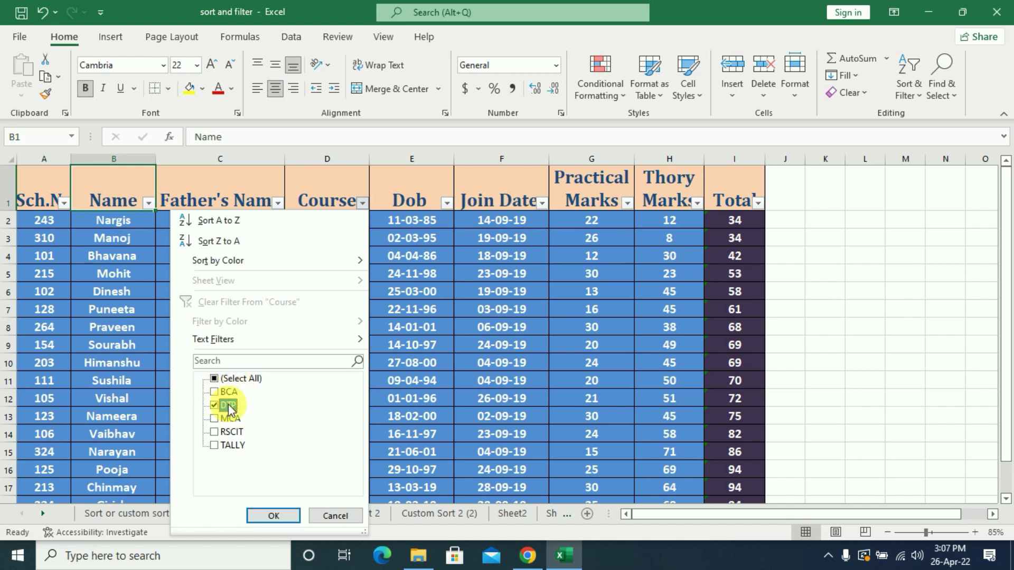
click(267, 518)
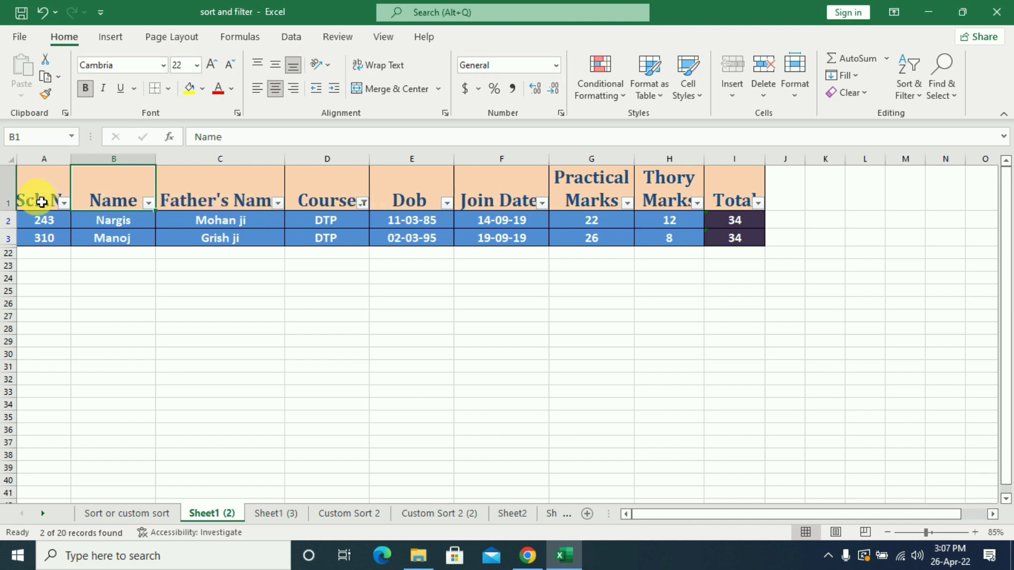
click(364, 203)
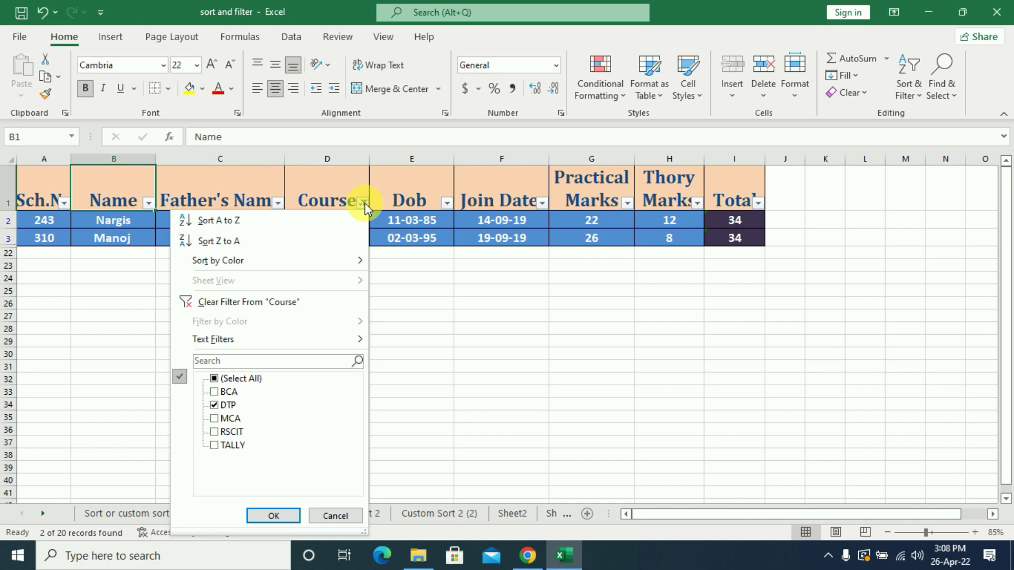
click(218, 381)
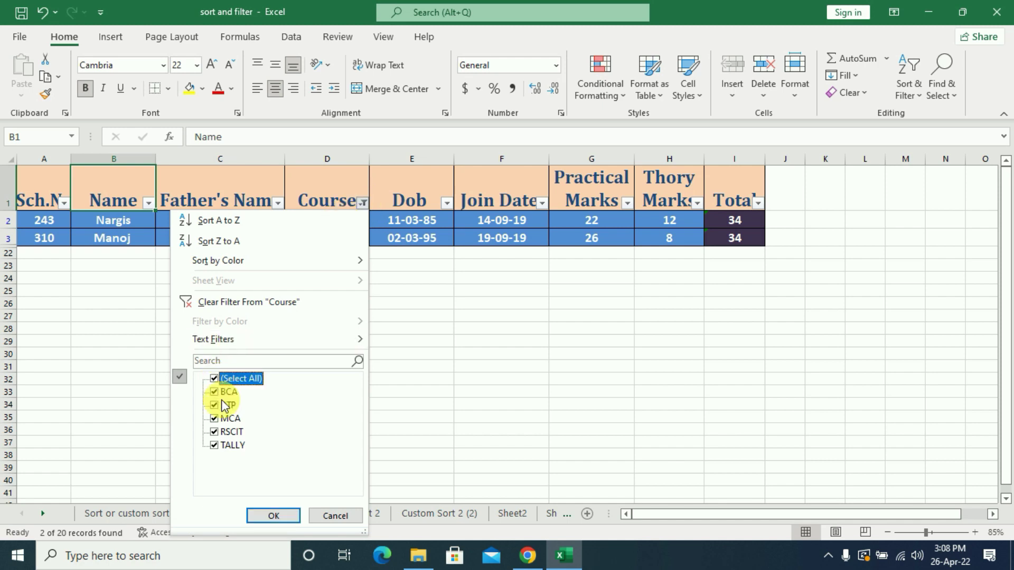
click(267, 516)
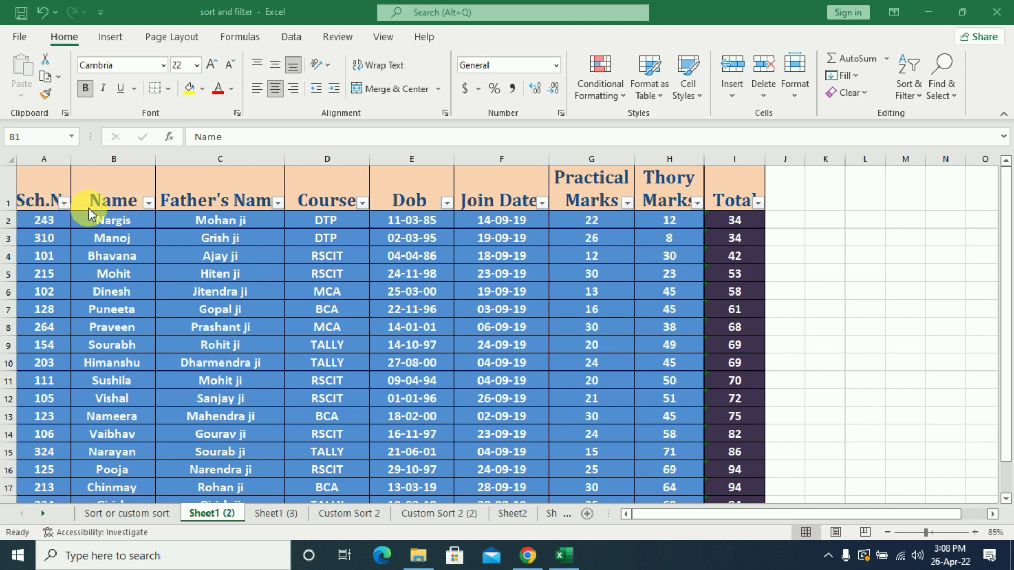
click(149, 205)
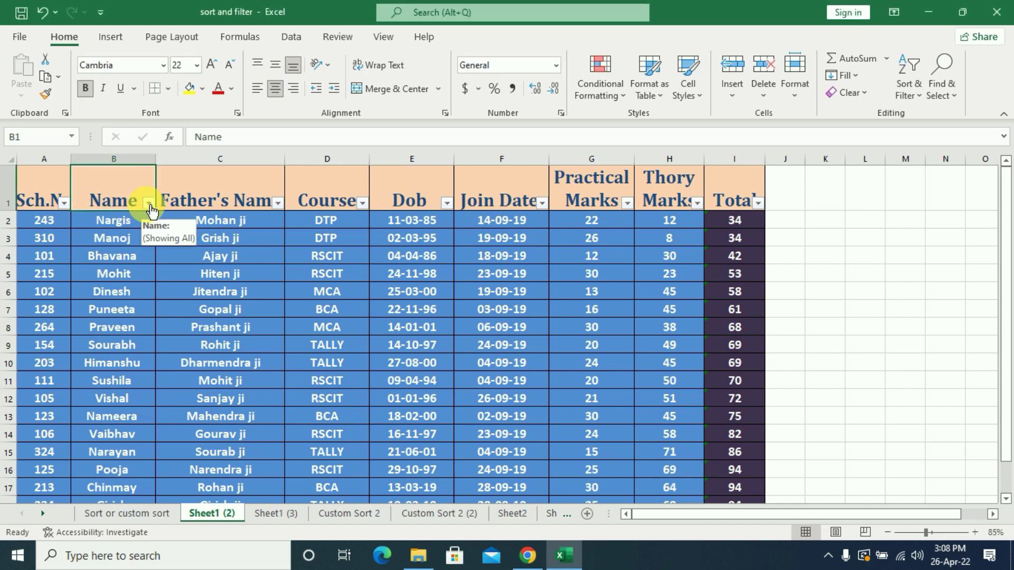
click(148, 204)
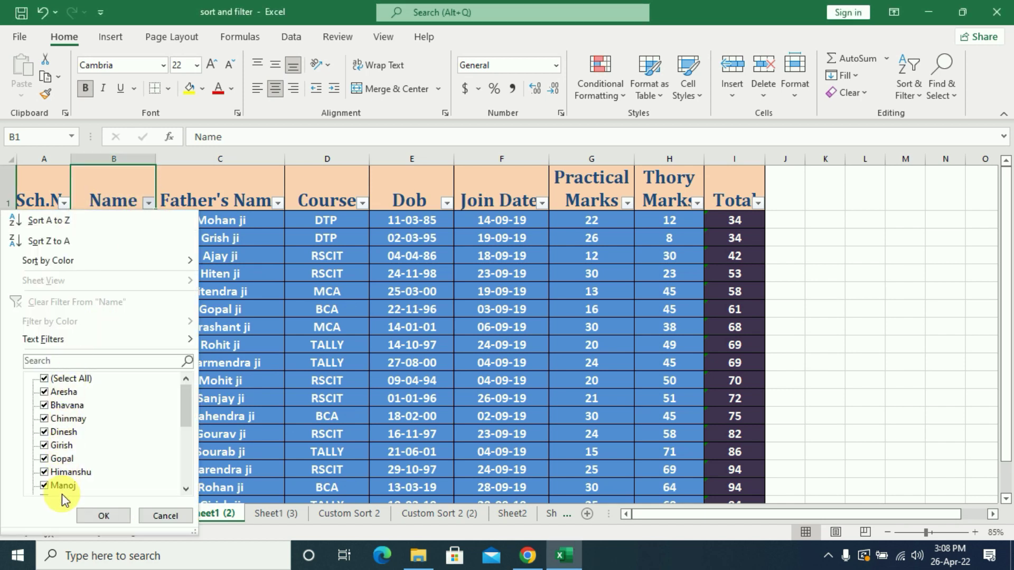
click(45, 378)
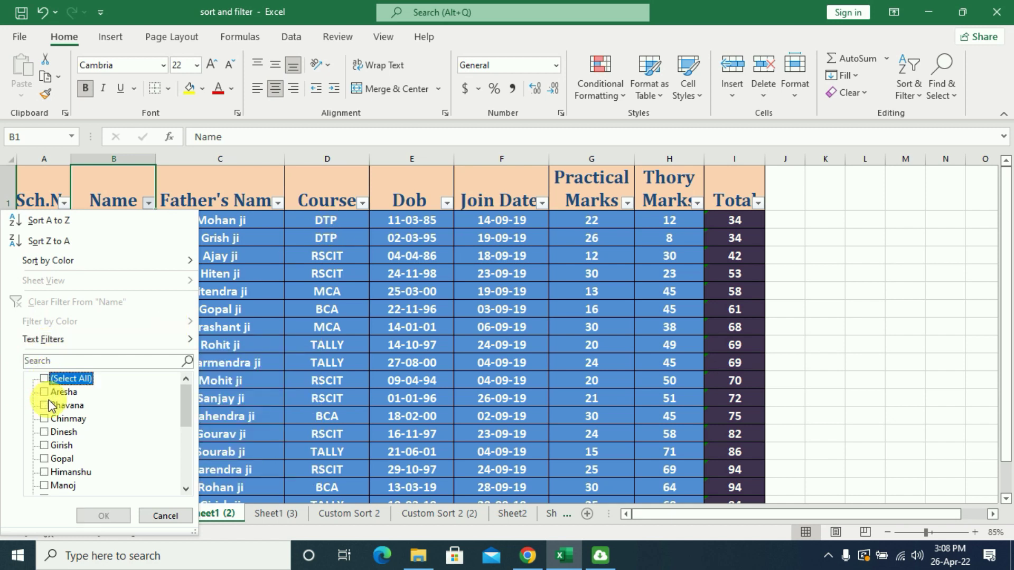
click(44, 392)
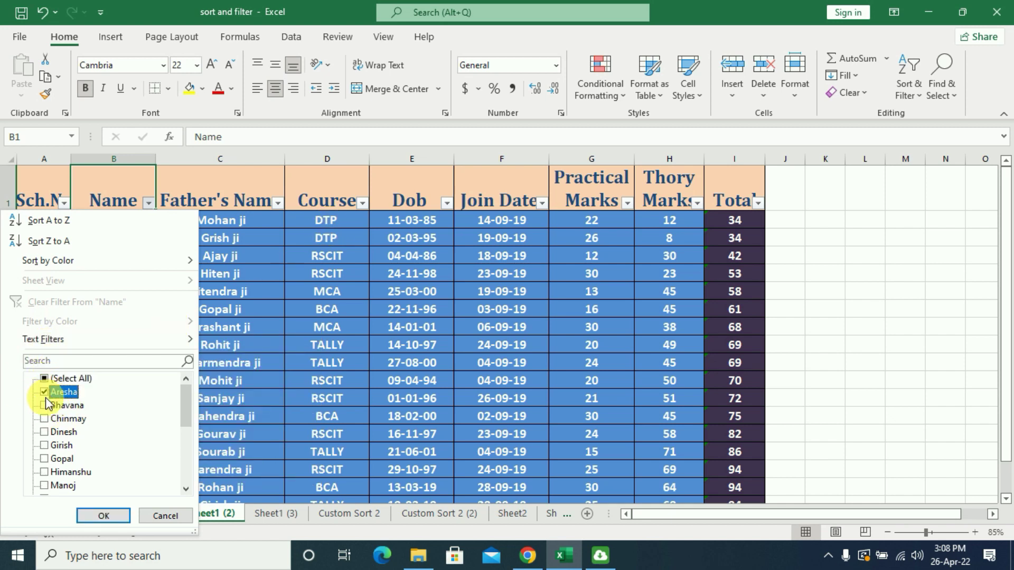
click(45, 405)
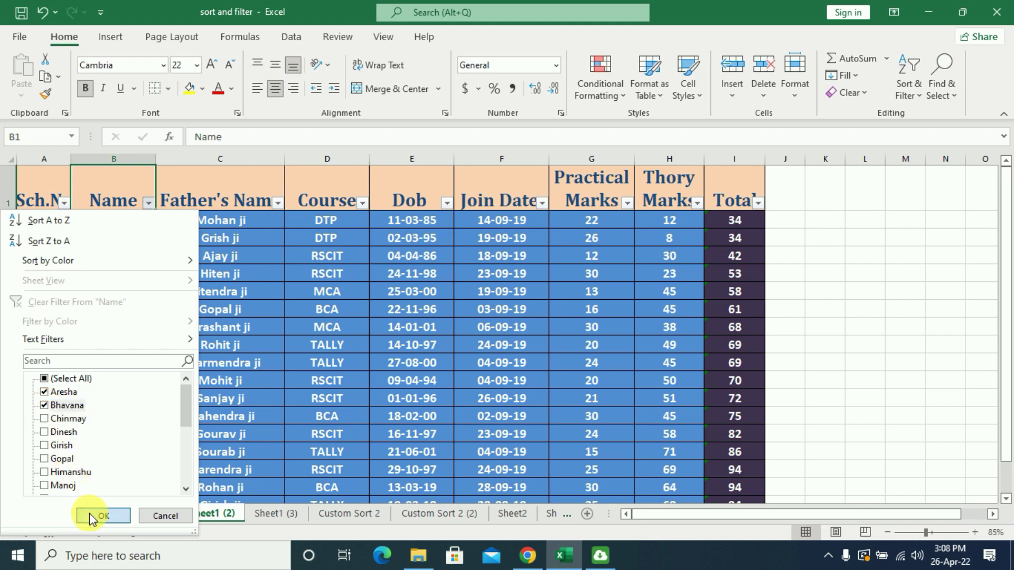
click(91, 515)
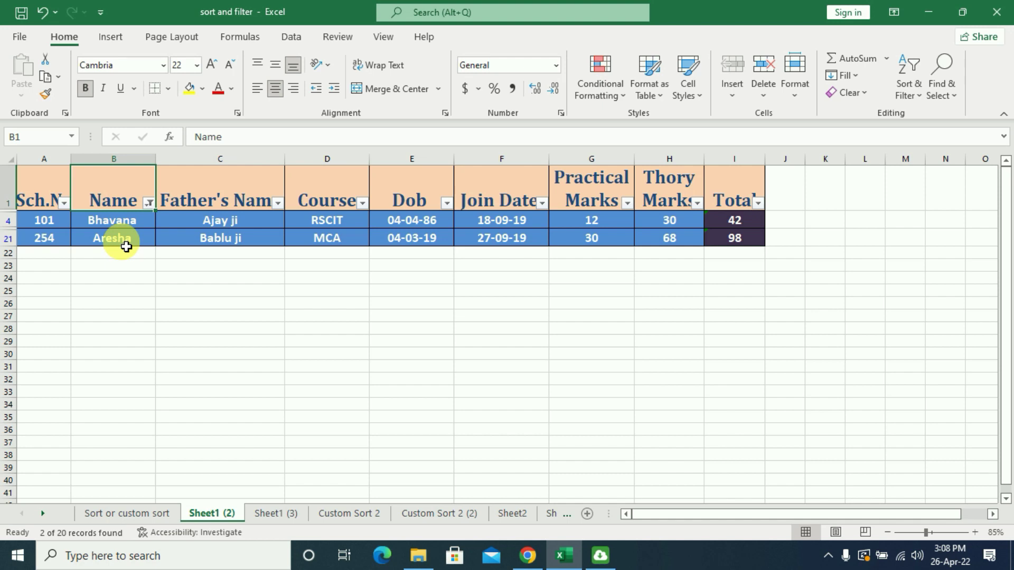
click(151, 205)
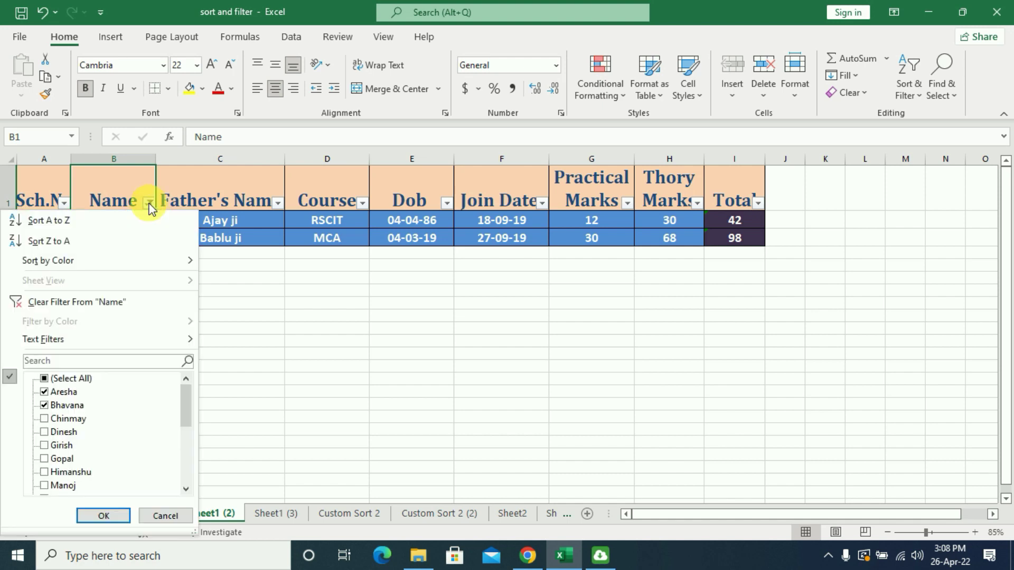
click(44, 379)
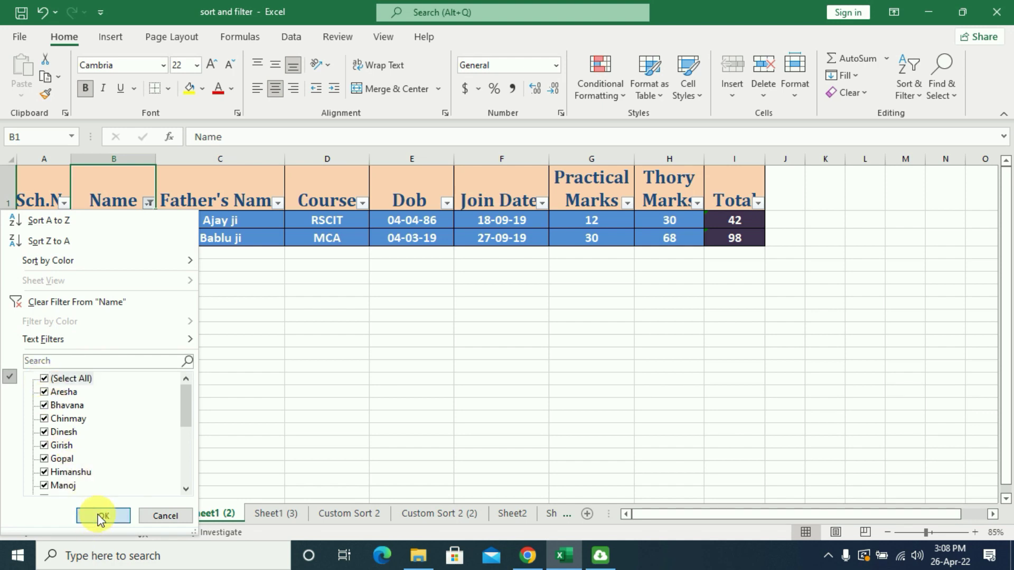
click(104, 516)
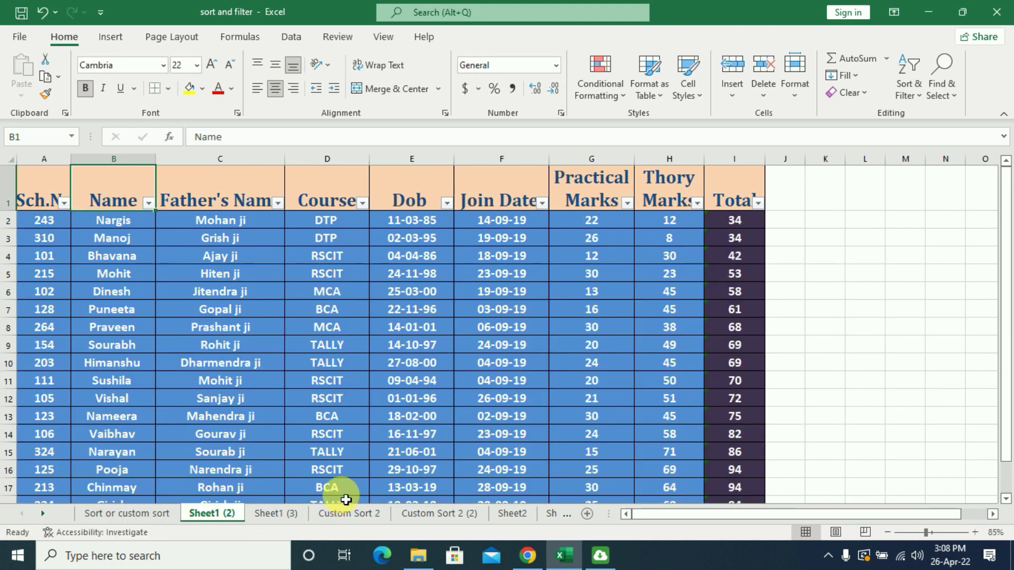
click(543, 204)
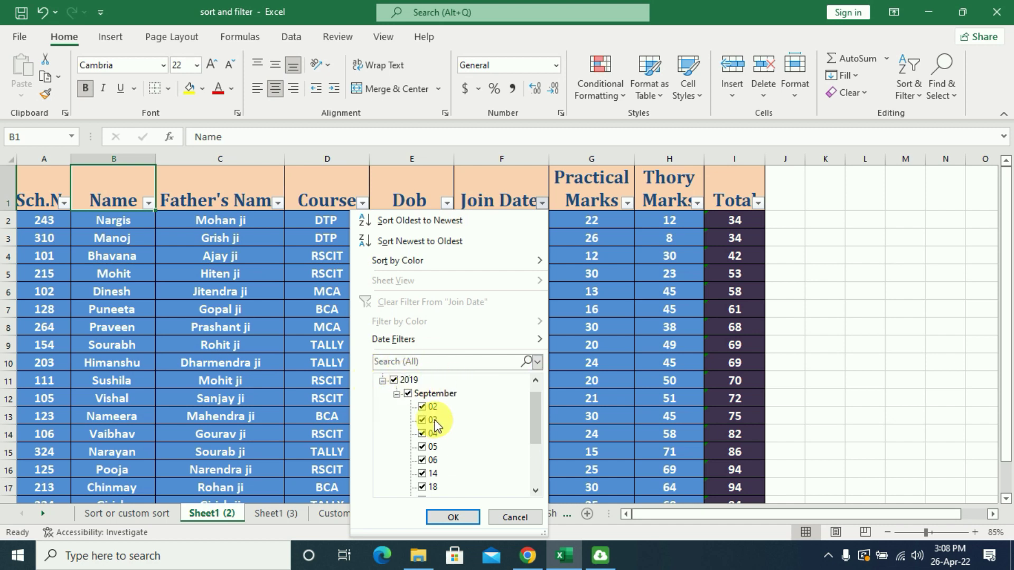
click(393, 381)
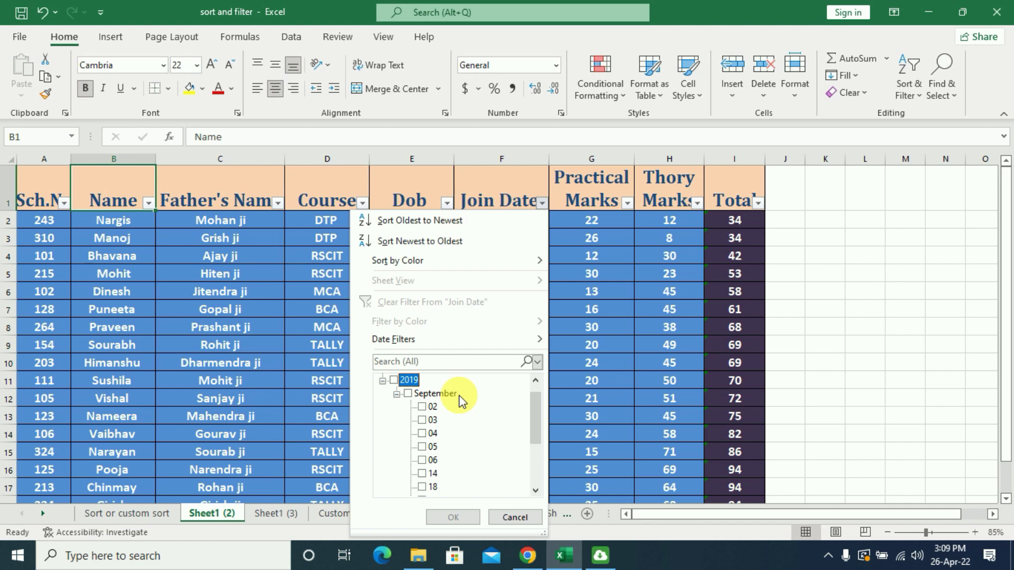
scroll(459, 395, down, 1)
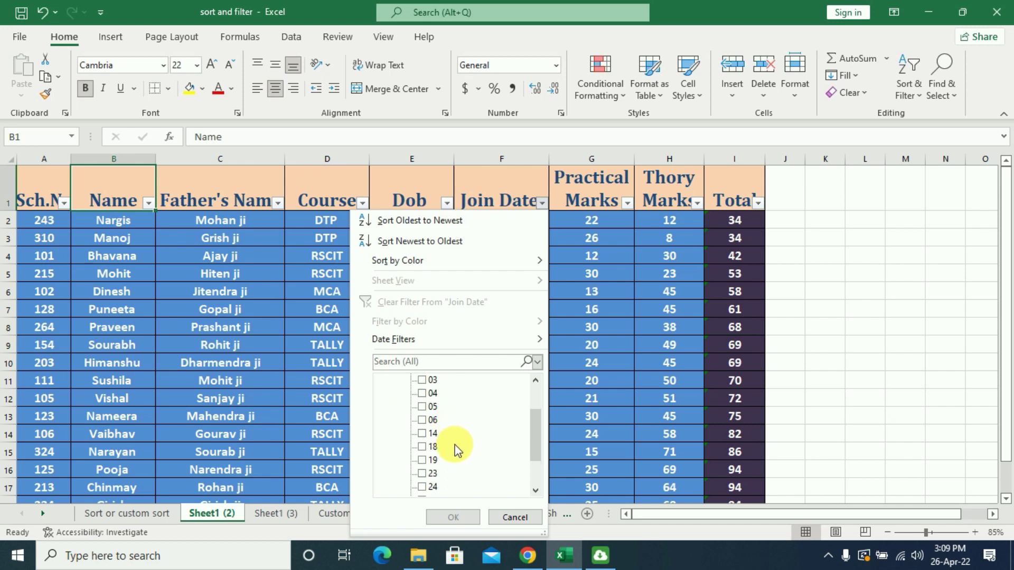
click(422, 434)
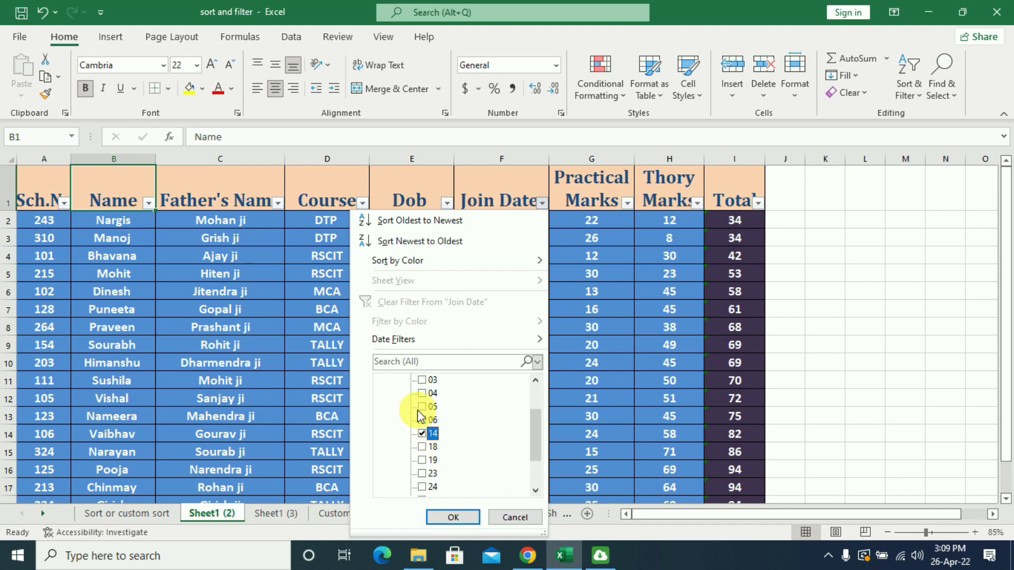
click(453, 517)
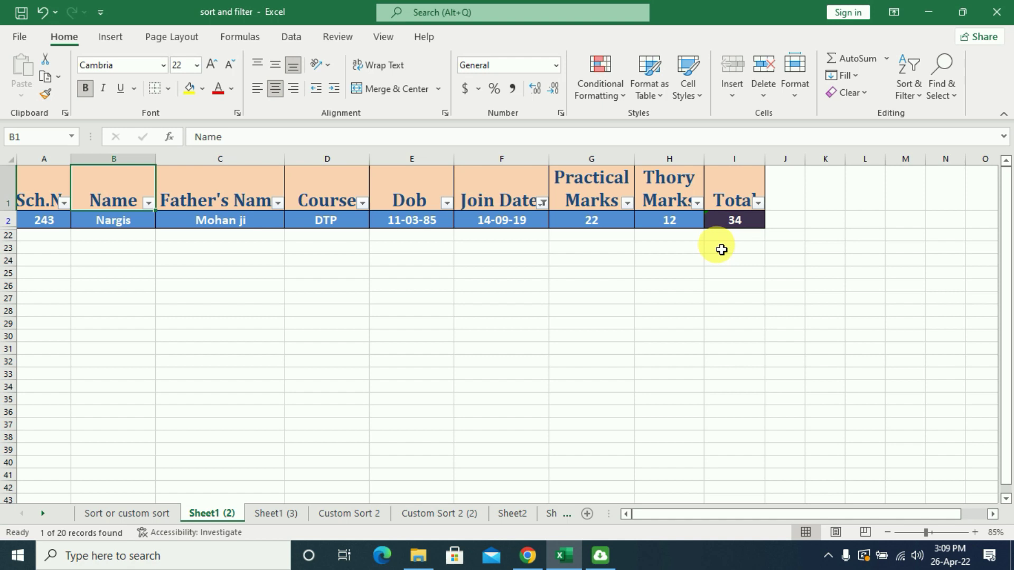
click(543, 204)
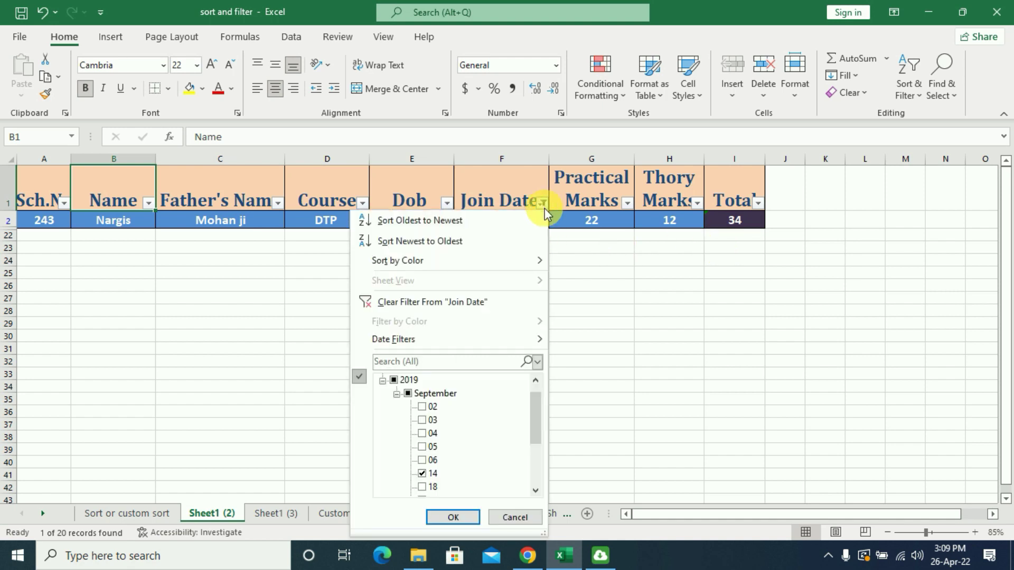
click(397, 381)
click(395, 381)
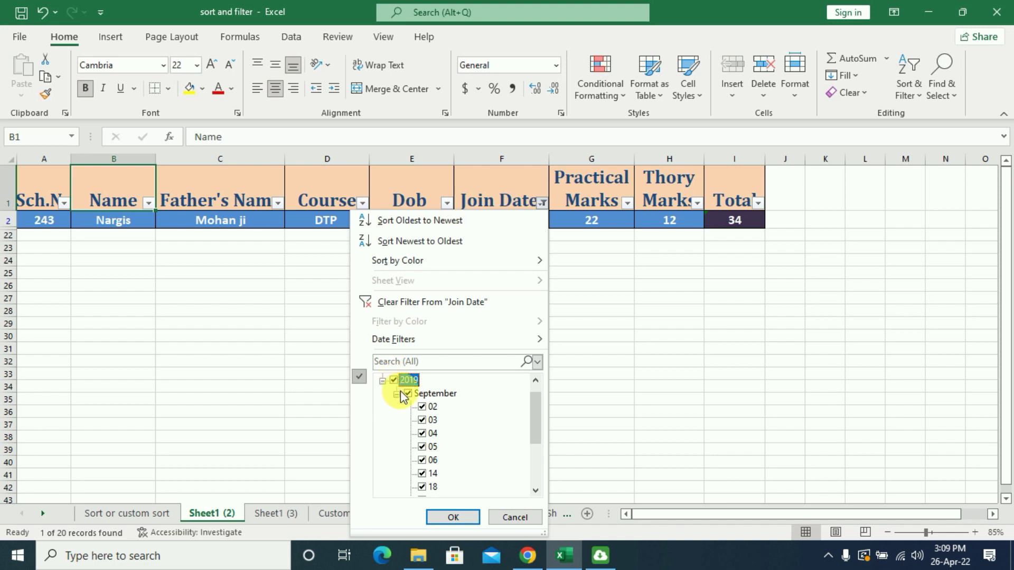
click(452, 518)
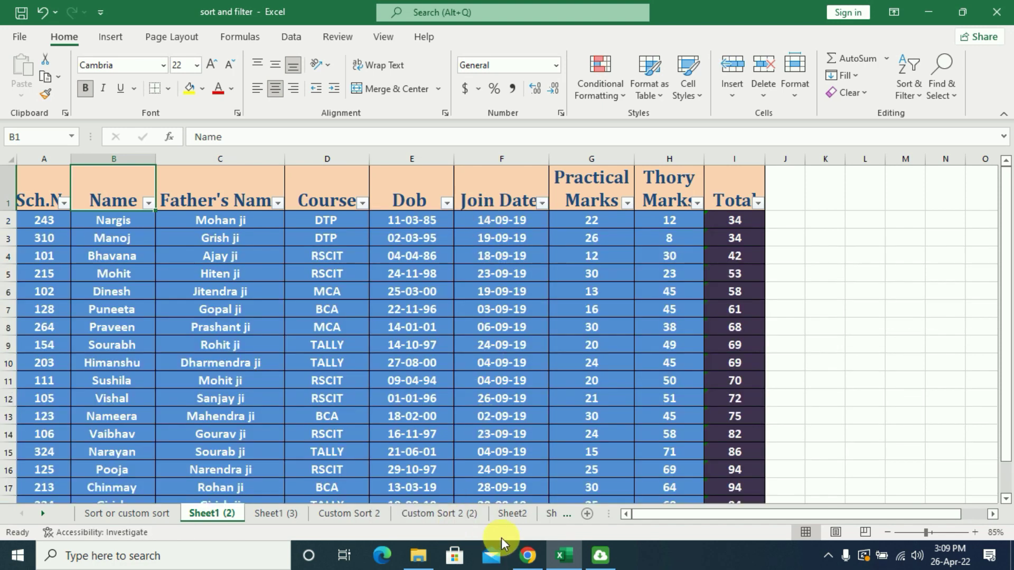
Step: Filter the Name column to equal one student's name, leaving 1 of 20 records
click(149, 203)
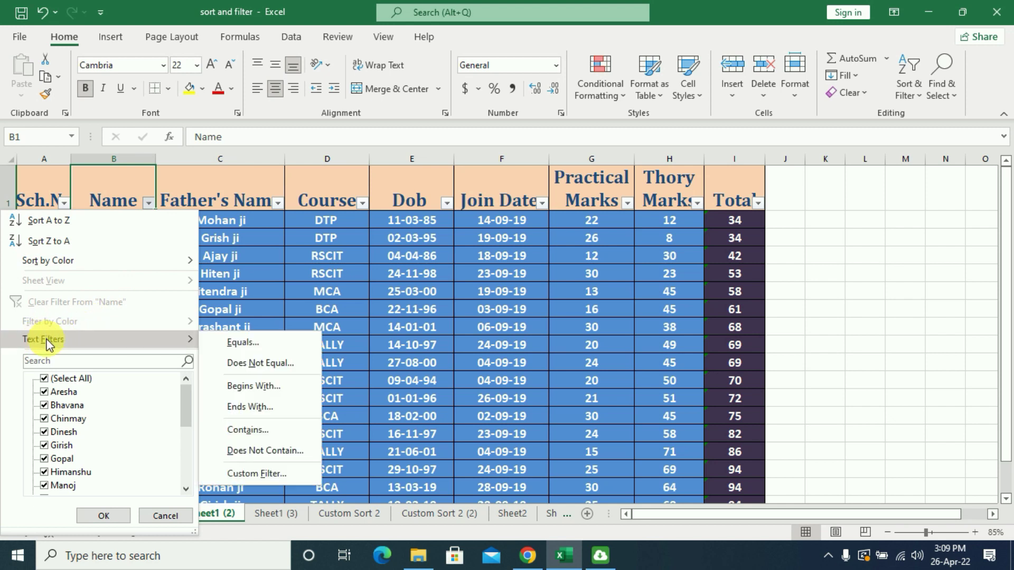
mouse_move(103, 339)
click(257, 344)
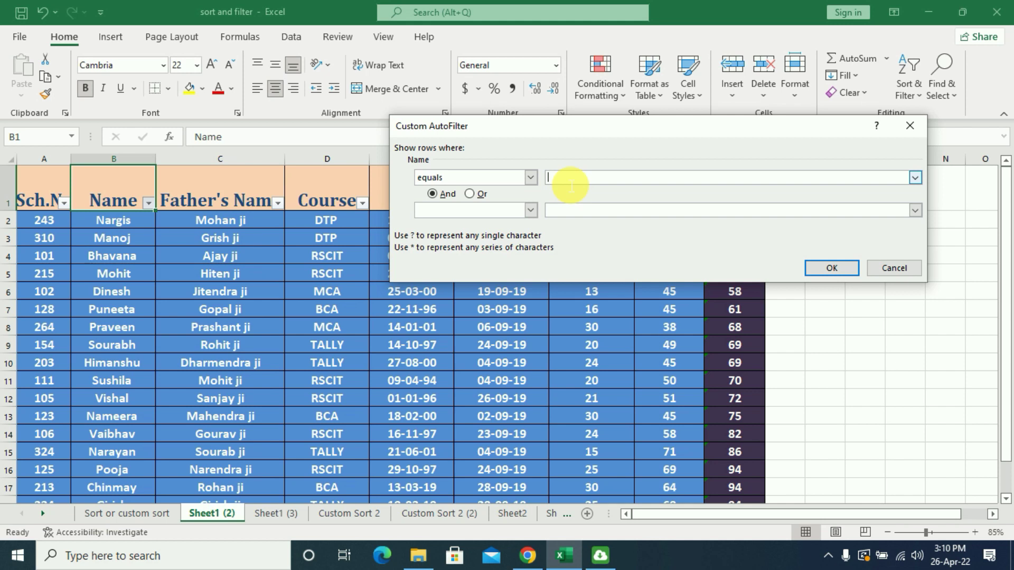
text(Ma)
text(noj)
click(830, 268)
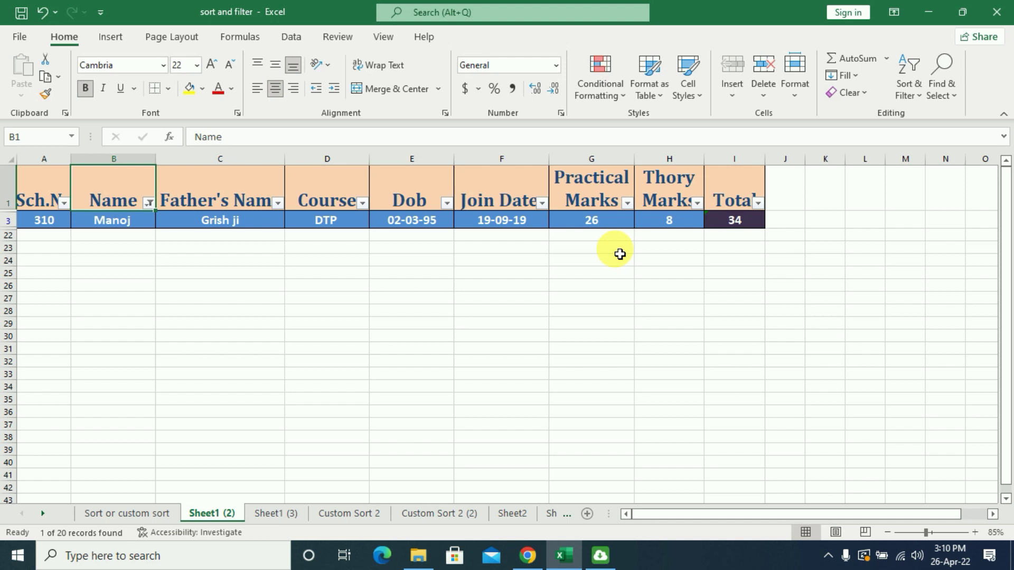
Step: Clear the Name filter, then exclude one student's name with Does Not Equal, showing 19 of 20 records
click(150, 203)
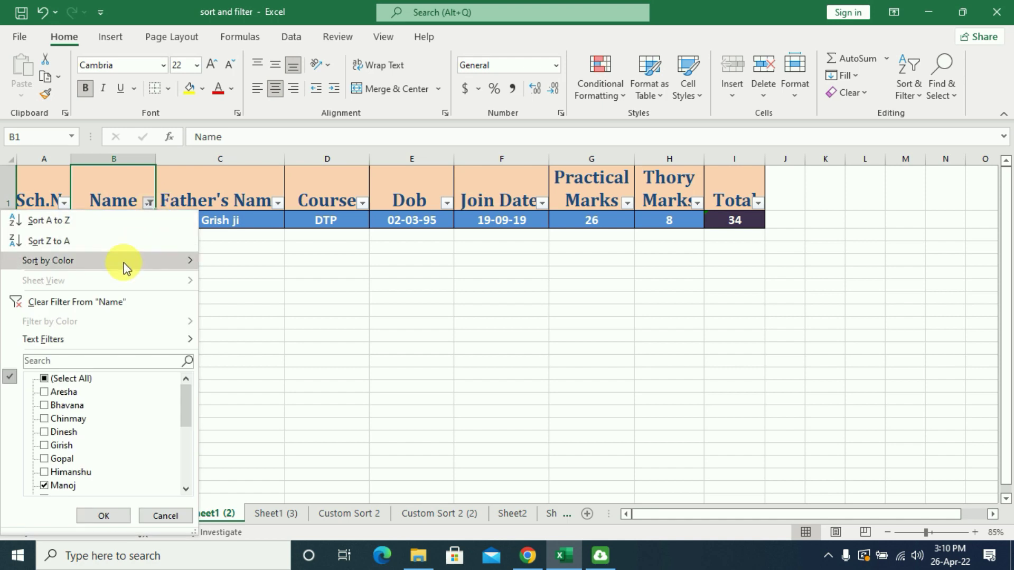
click(91, 303)
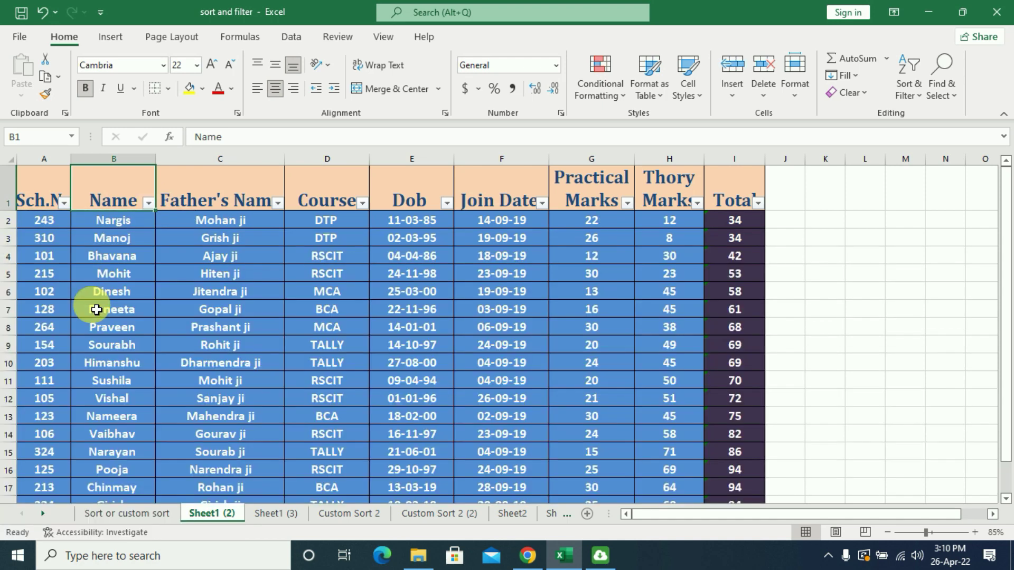
click(149, 207)
mouse_move(44, 339)
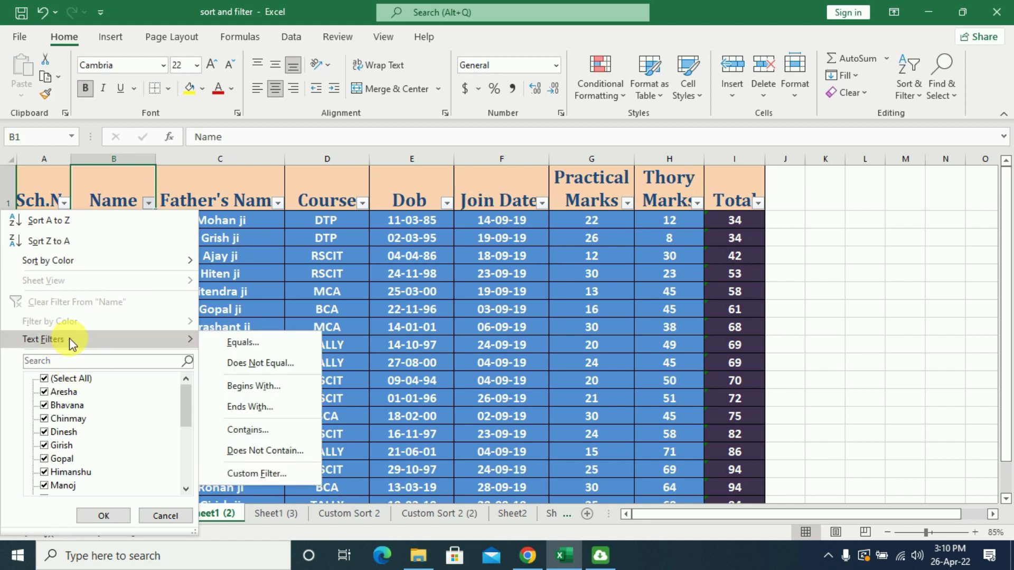
click(264, 363)
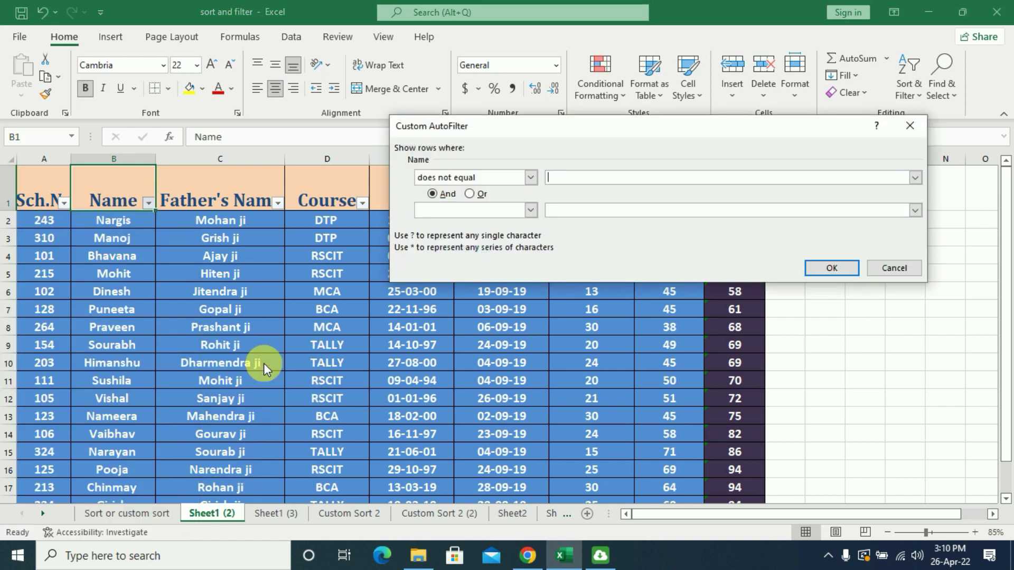
click(574, 178)
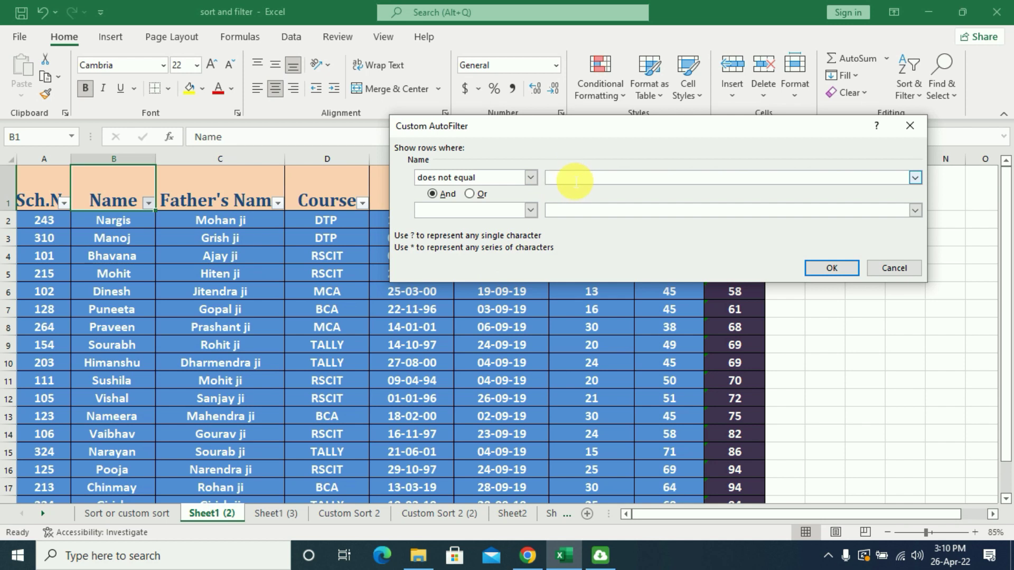
text(Dinesh)
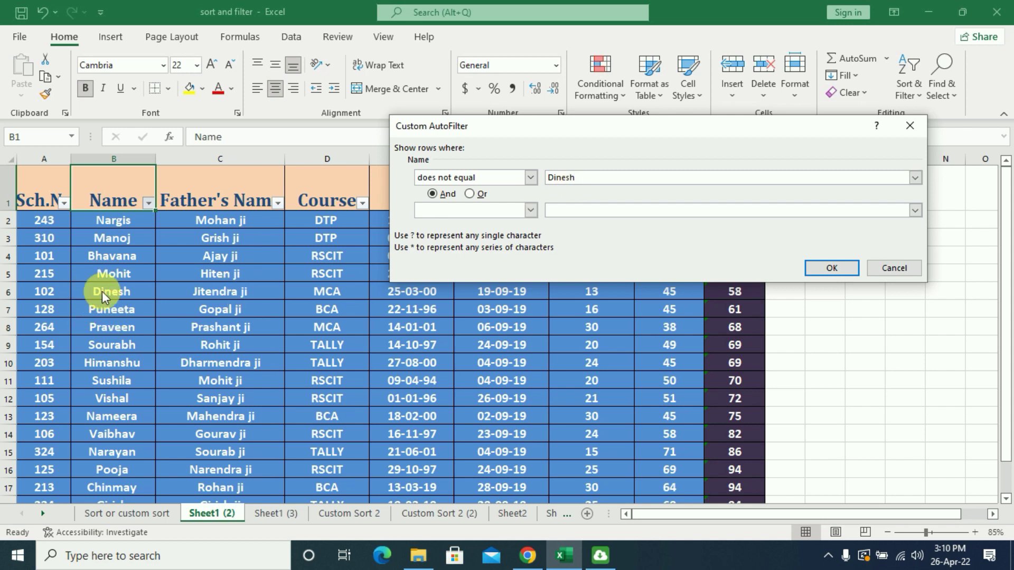
click(818, 269)
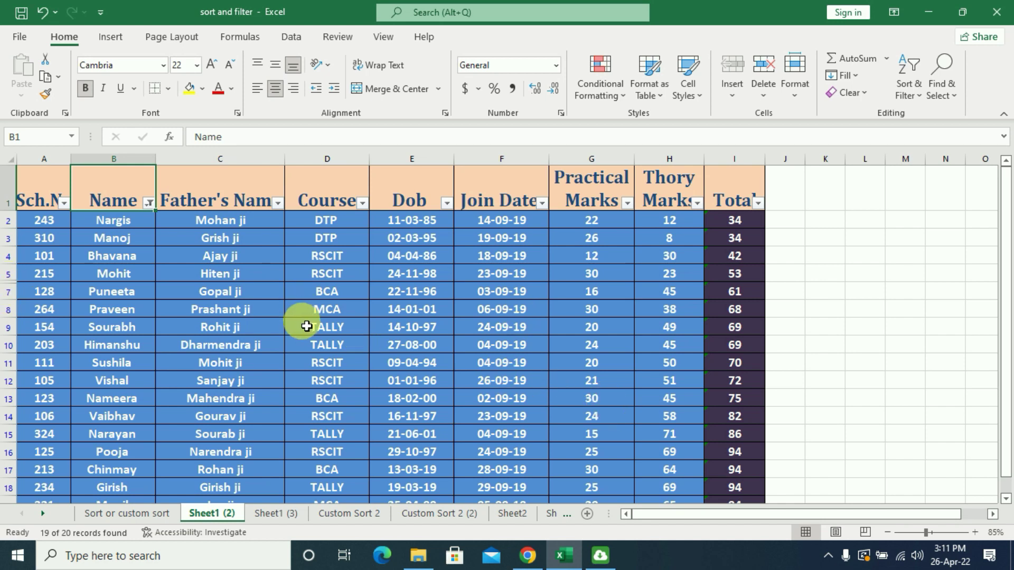
Step: Clear the Name filter and keep only names beginning with 'p', leaving 3 of 20 records
click(151, 205)
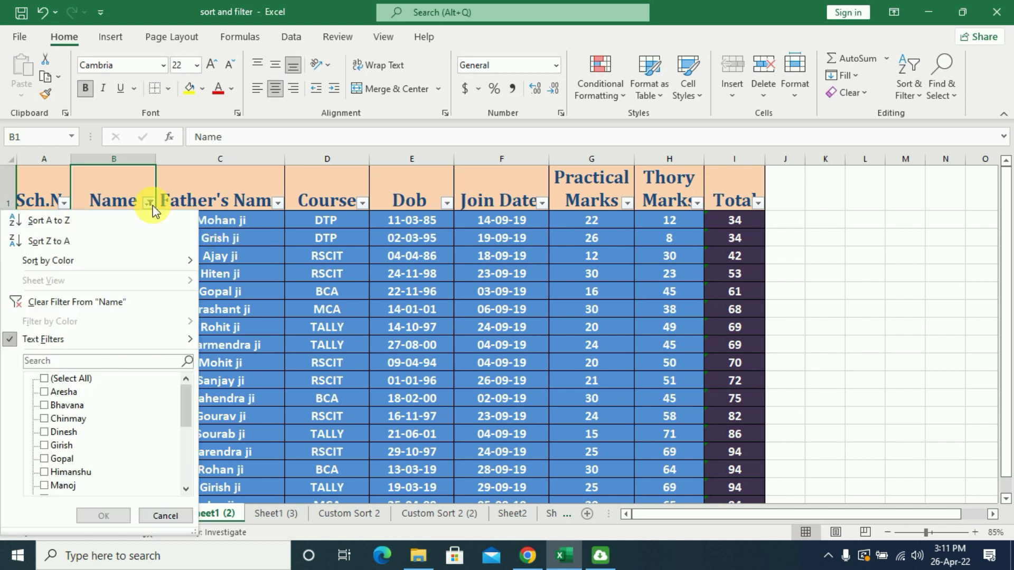
click(102, 305)
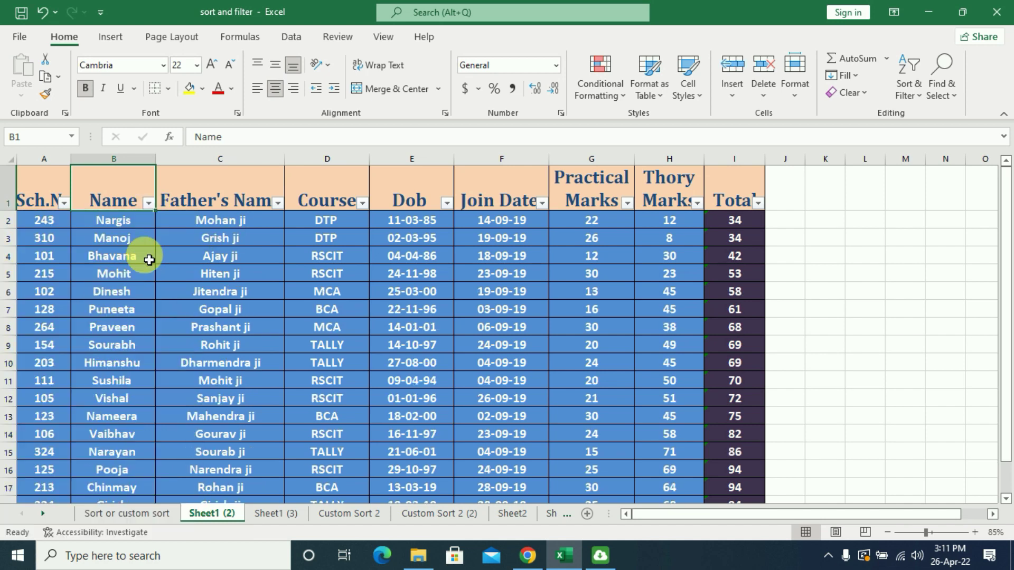
click(148, 203)
mouse_move(48, 339)
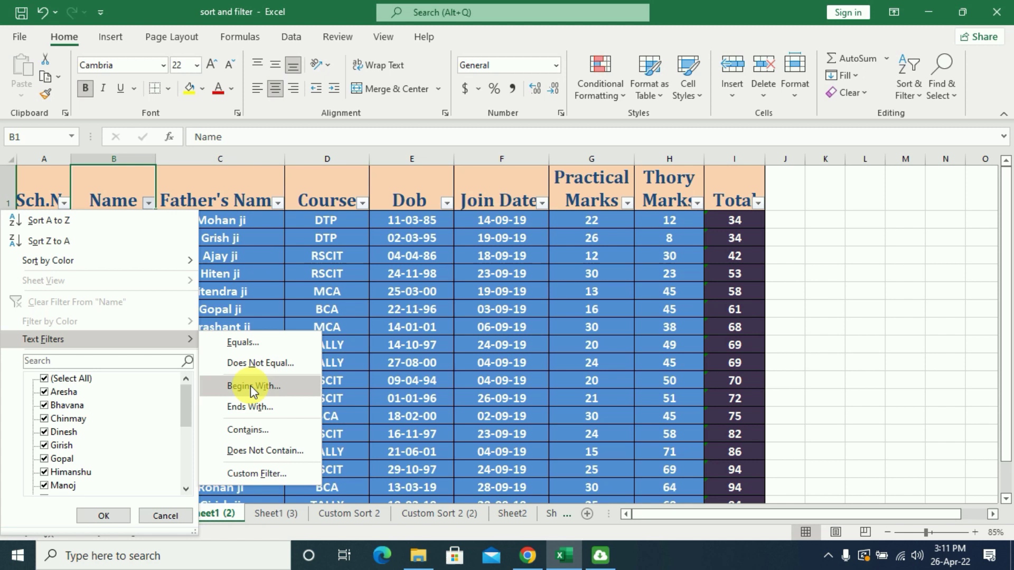
click(252, 389)
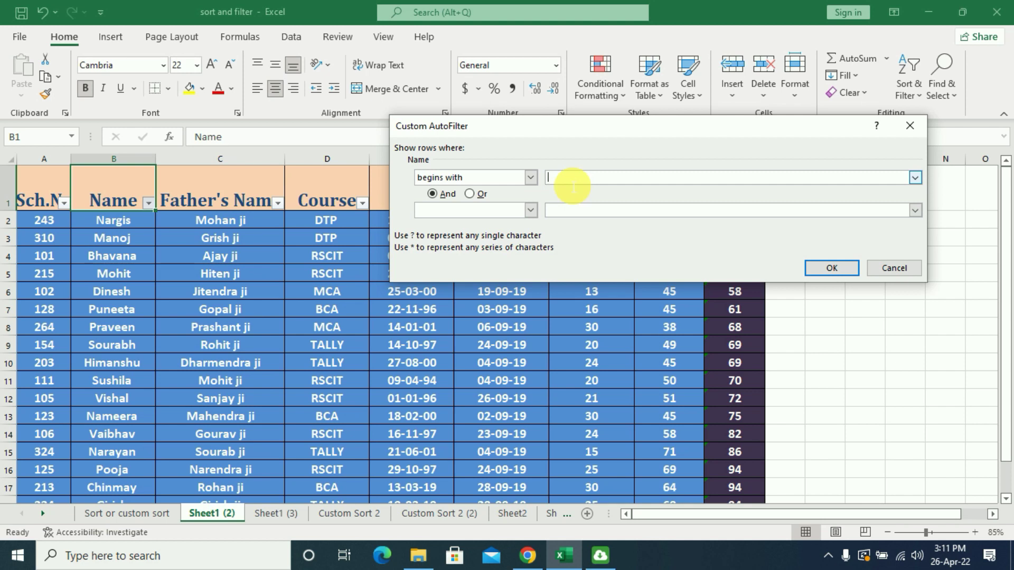
text(p)
click(833, 269)
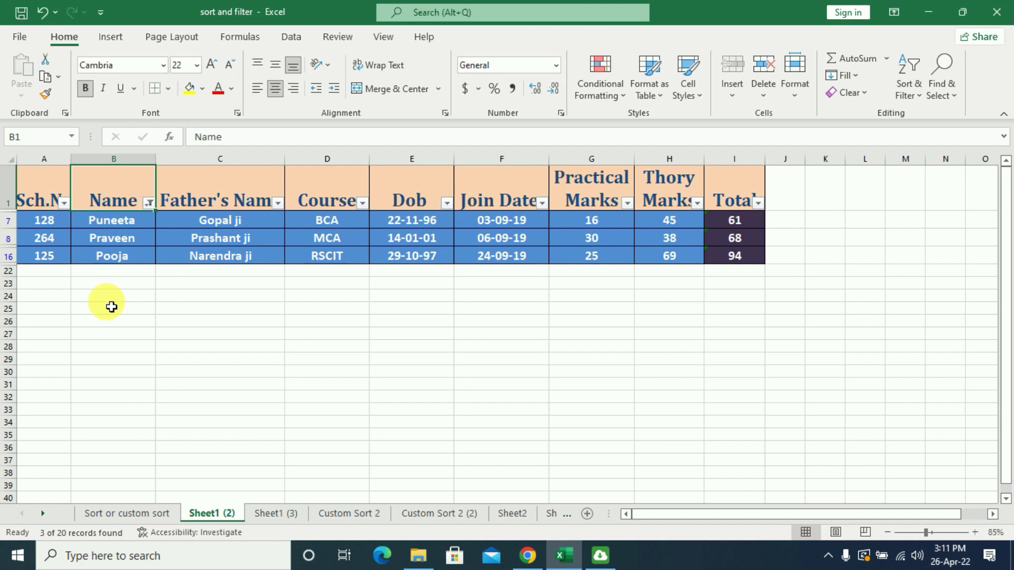
Step: Clear the Name filter and keep only names ending with 'a', leaving 6 of 20 records
click(149, 203)
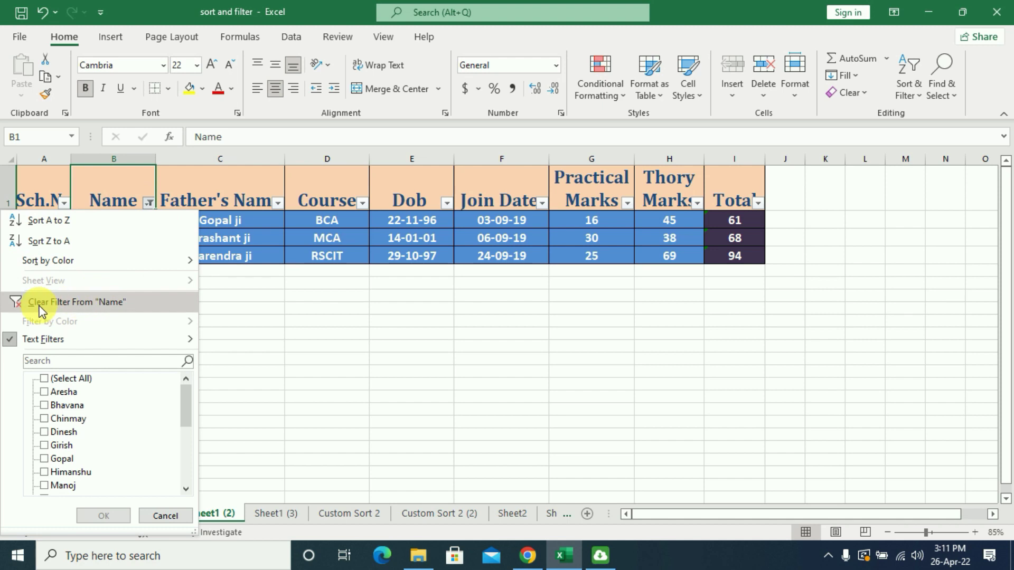
click(93, 301)
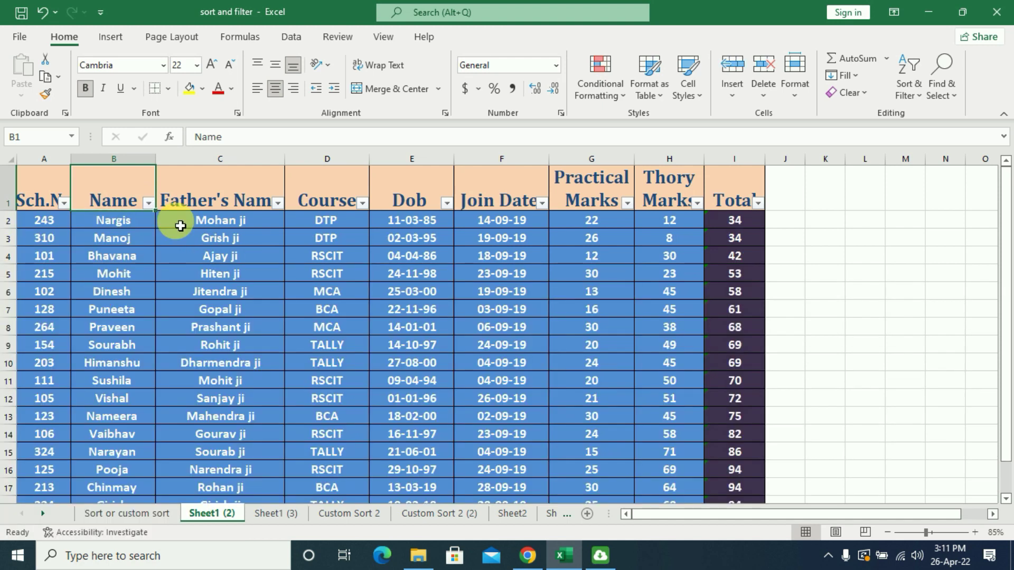
click(150, 202)
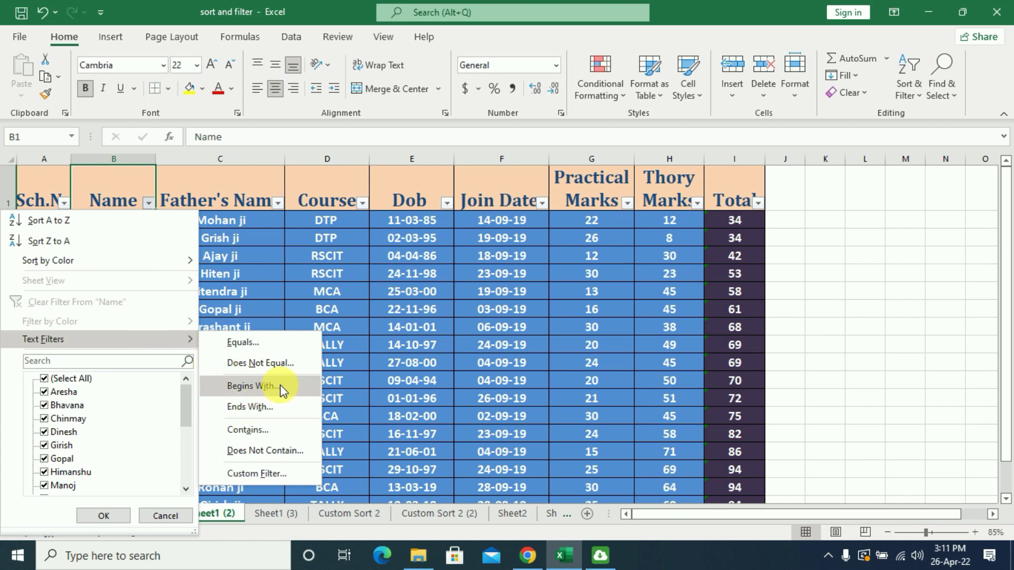
click(262, 407)
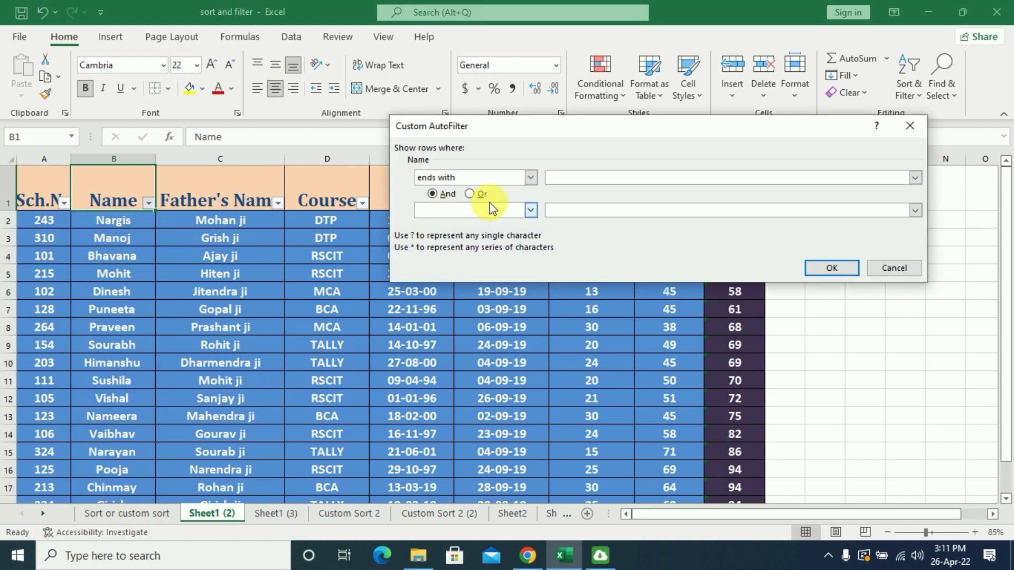
text(a)
click(832, 269)
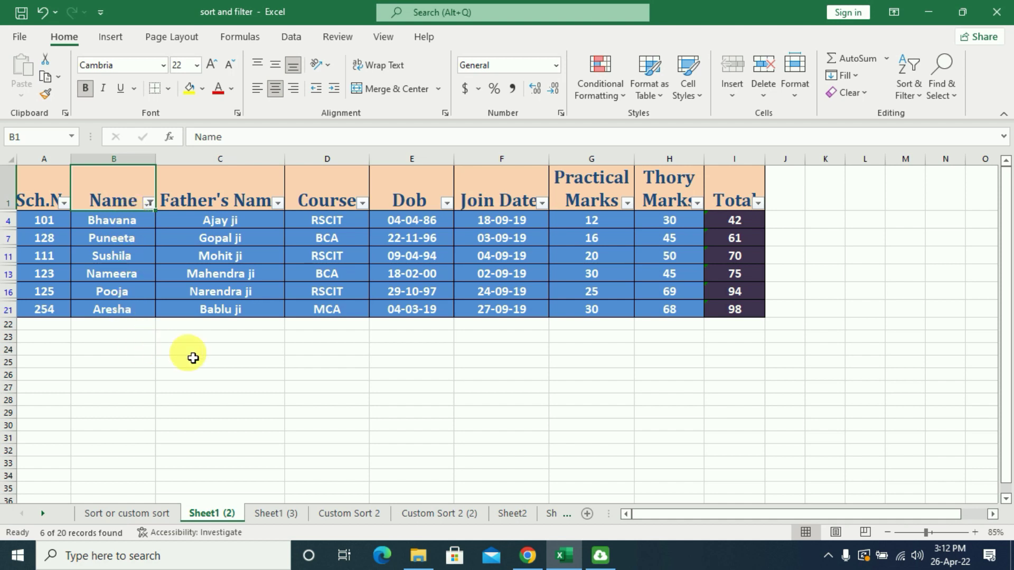
click(149, 203)
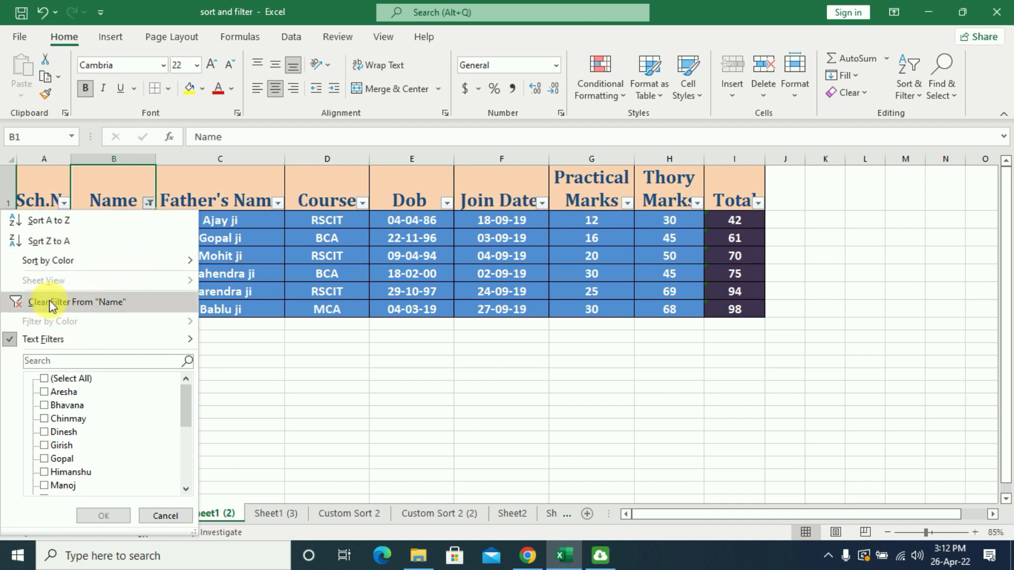
Step: Clear the ends-with Name filter, cancel a started Contains filter, and switch to Sheet1 (3)
click(77, 304)
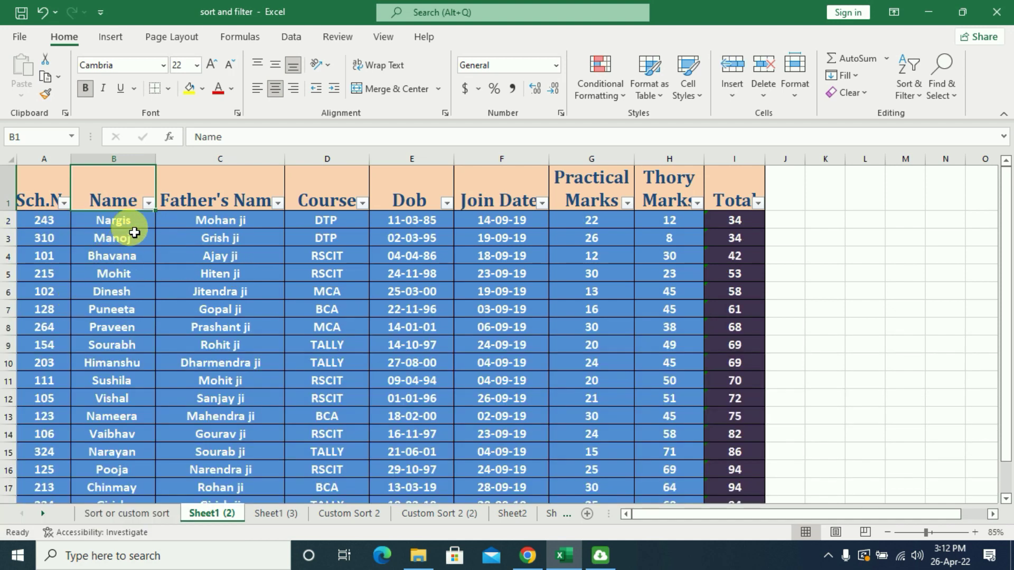
click(148, 203)
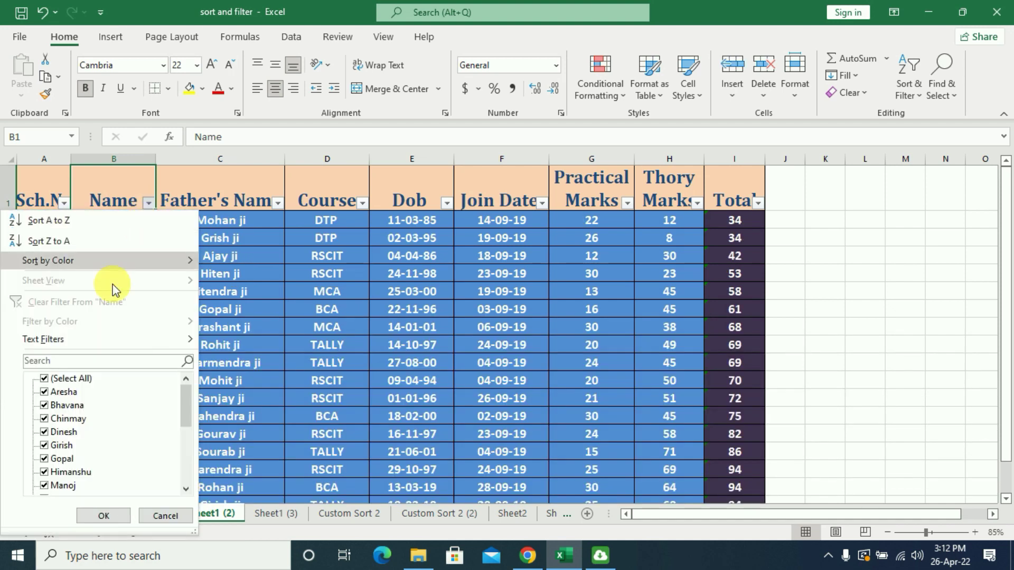
click(30, 344)
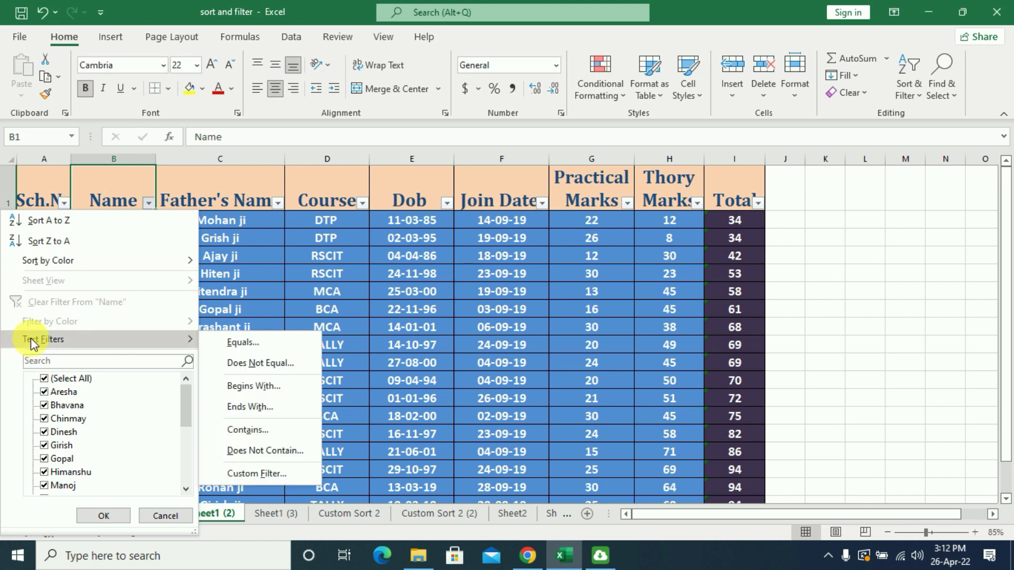
click(245, 431)
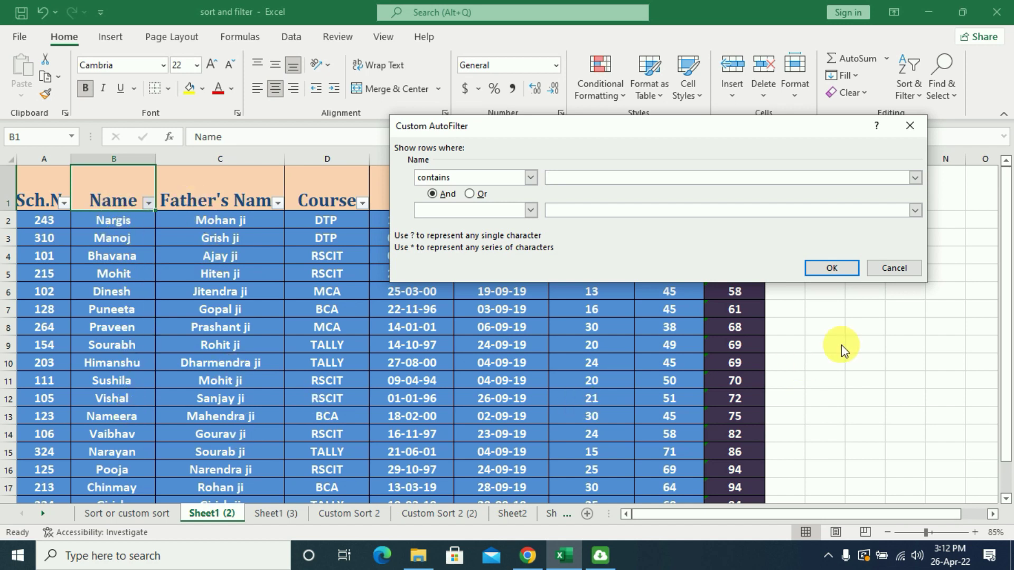
click(900, 267)
click(275, 514)
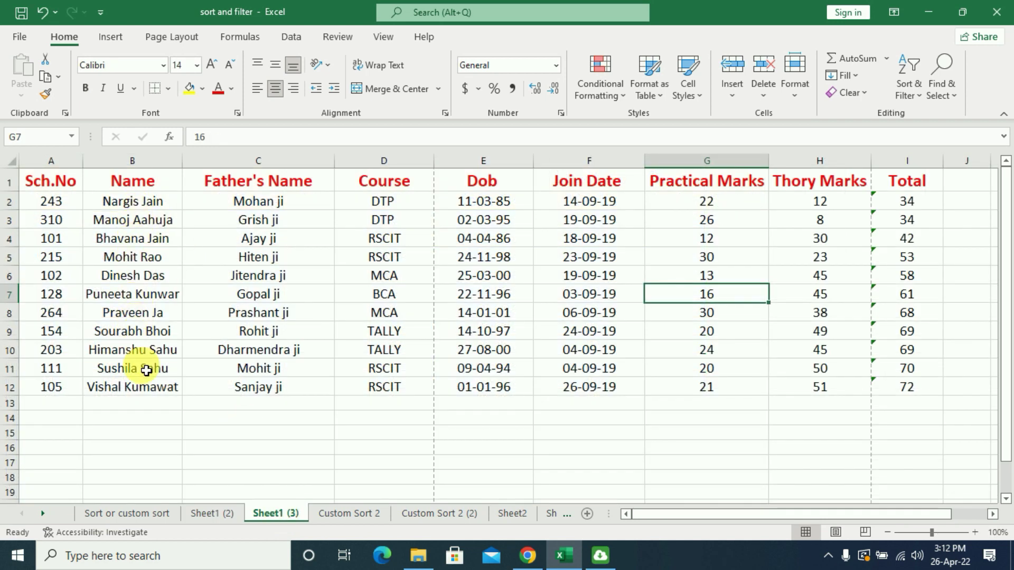
Step: Turn on Filter for the Sheet1 (3) student table headers
click(157, 185)
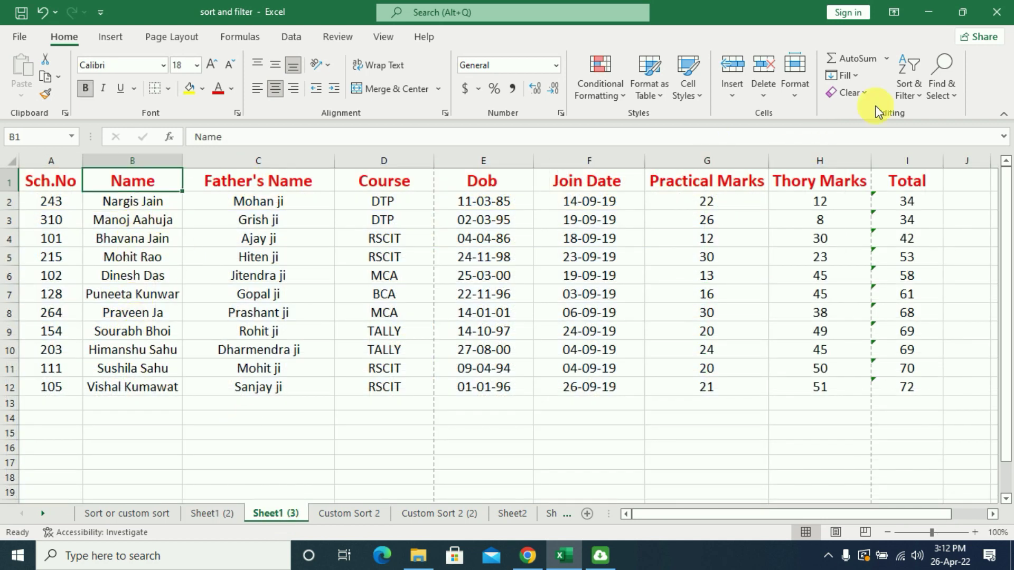
click(906, 90)
click(931, 180)
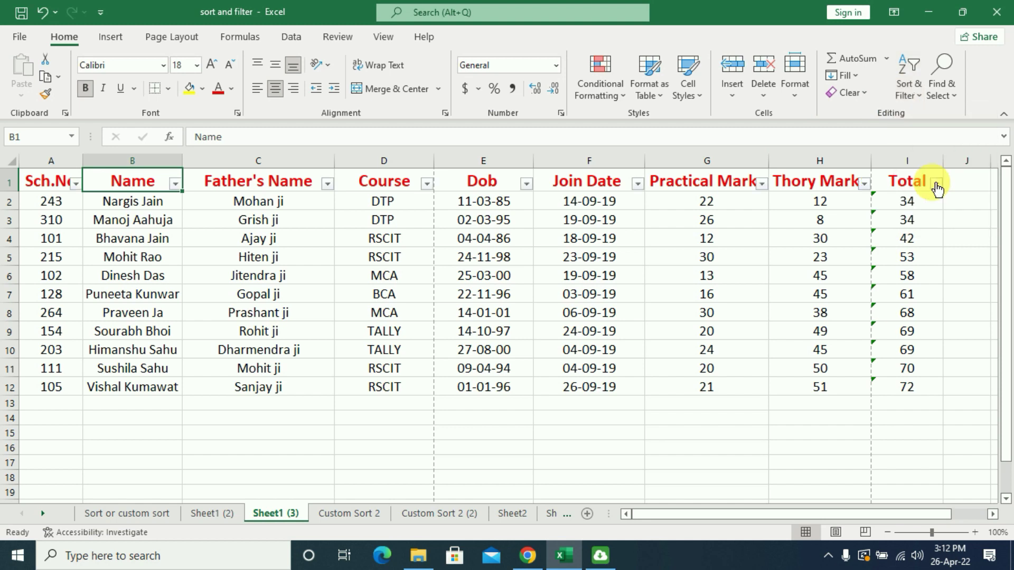
Step: Filter names containing 'jain' to show two students, then clear the Name filter
click(175, 183)
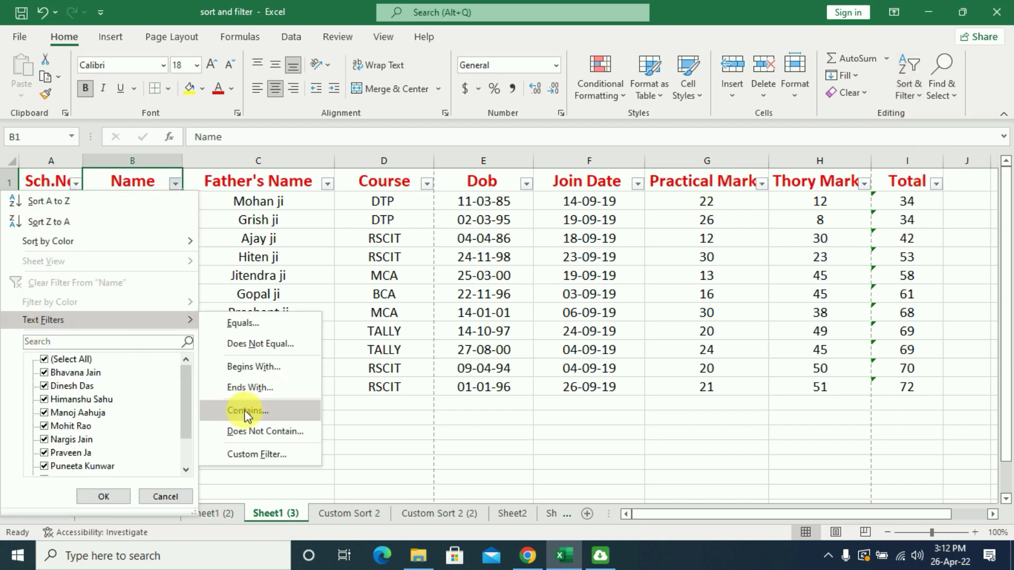
mouse_move(42, 320)
click(252, 413)
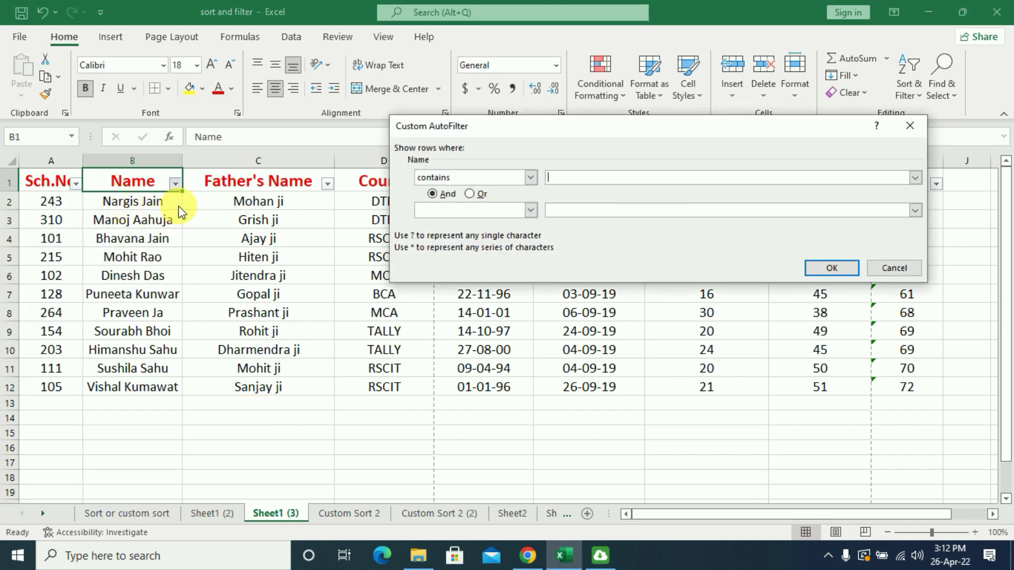
click(565, 182)
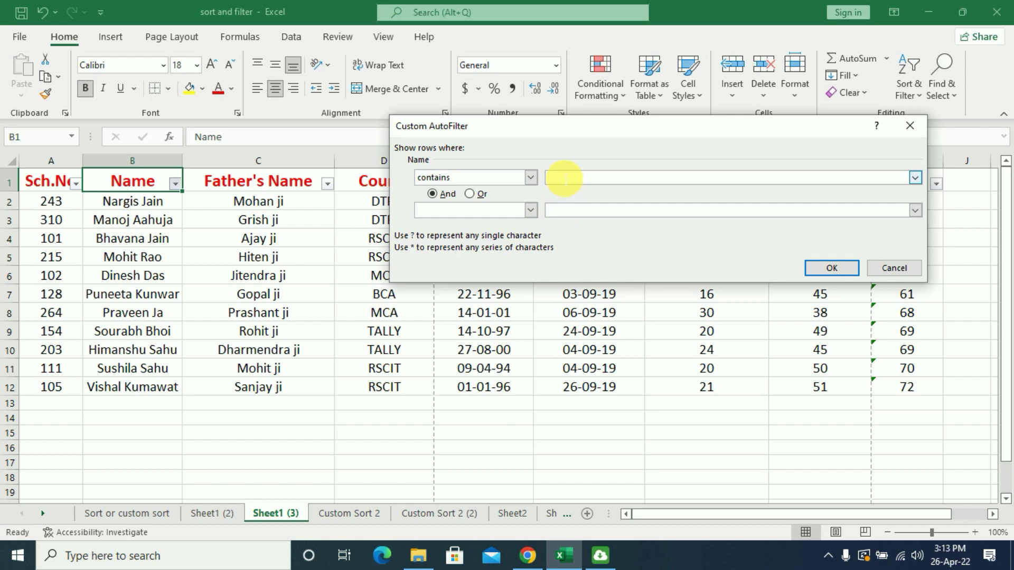
text(jain)
click(845, 268)
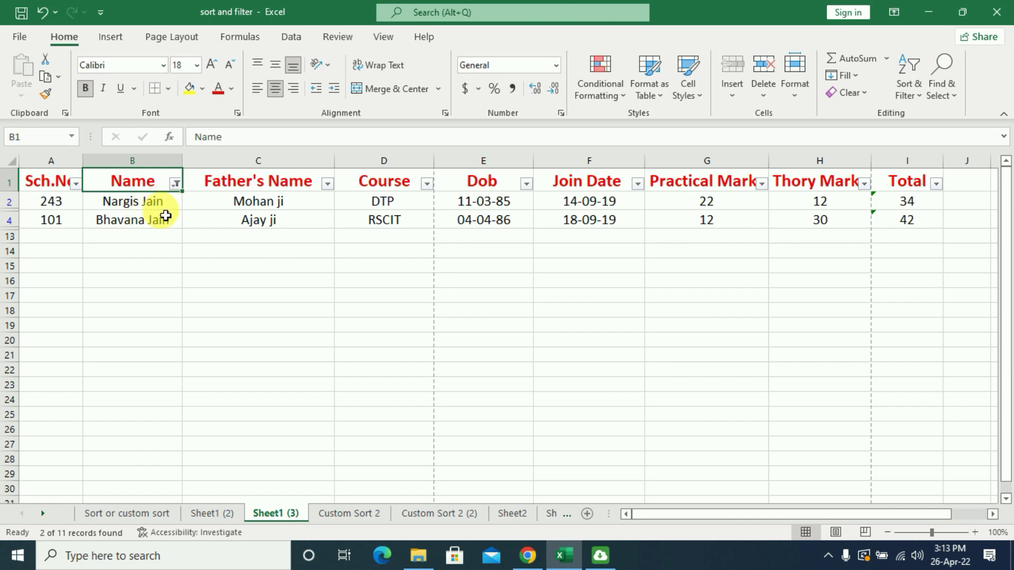
click(175, 183)
click(92, 290)
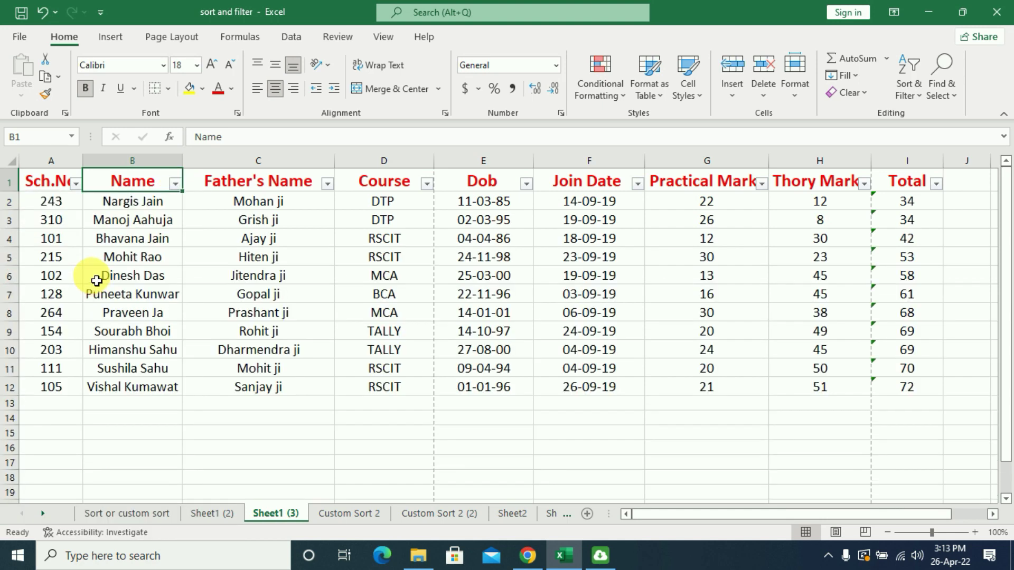
click(176, 183)
mouse_move(42, 318)
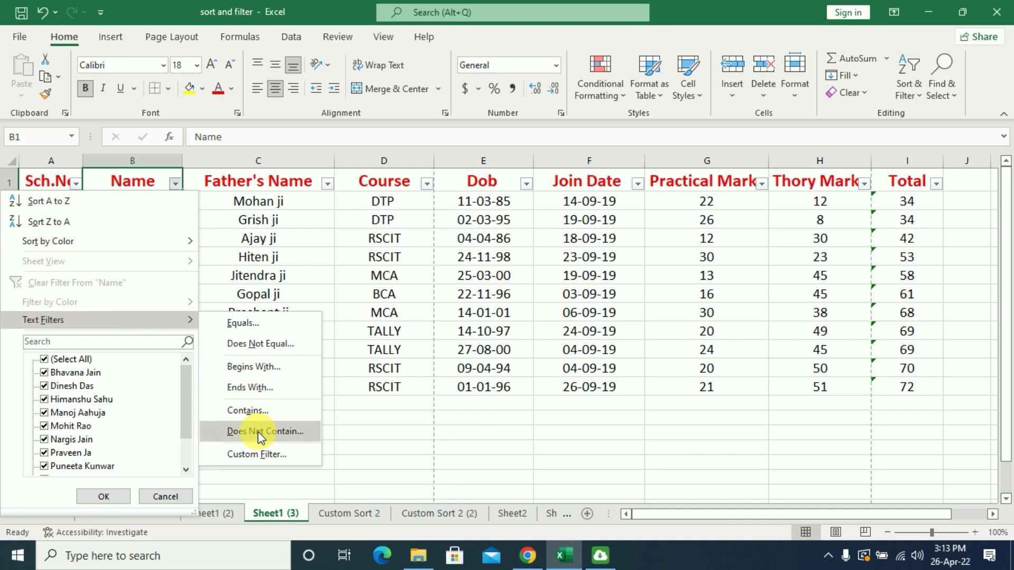
click(258, 432)
click(572, 179)
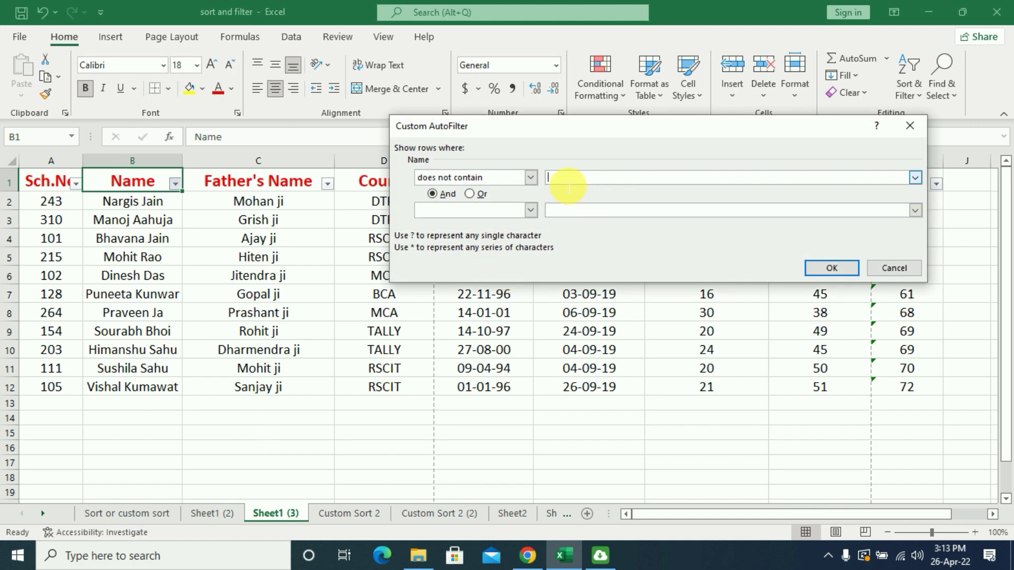
text(jain)
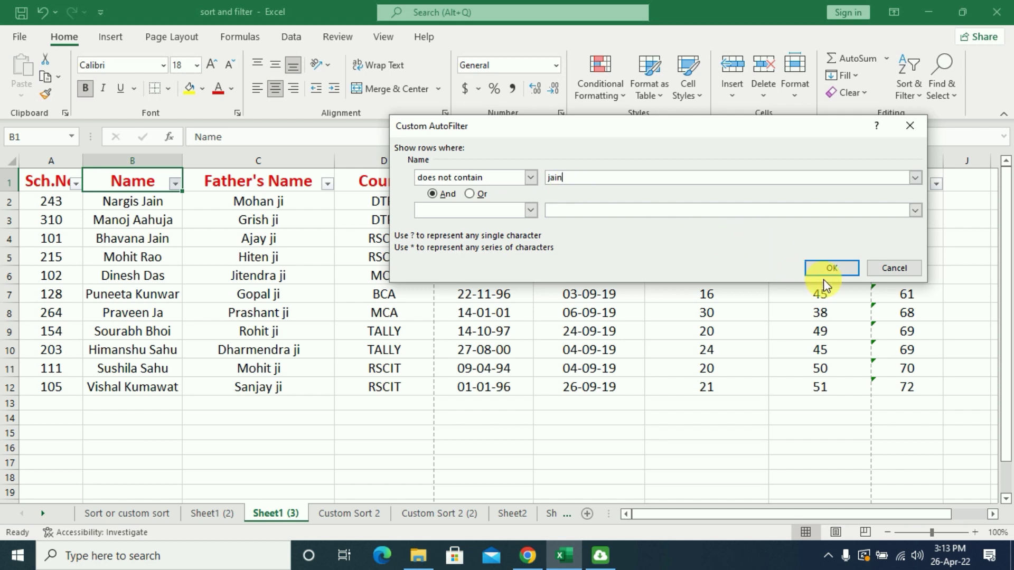
click(829, 270)
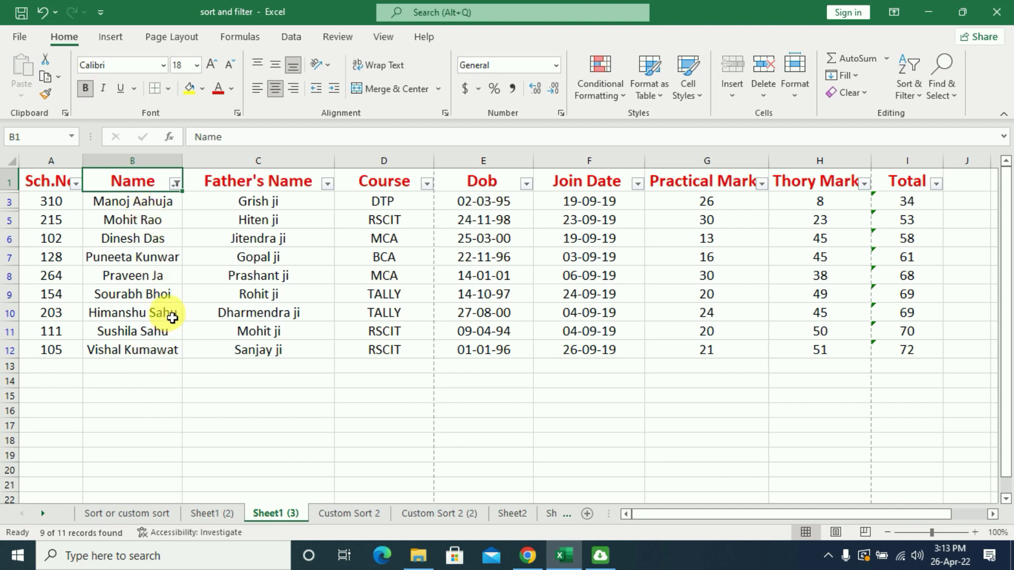
click(175, 183)
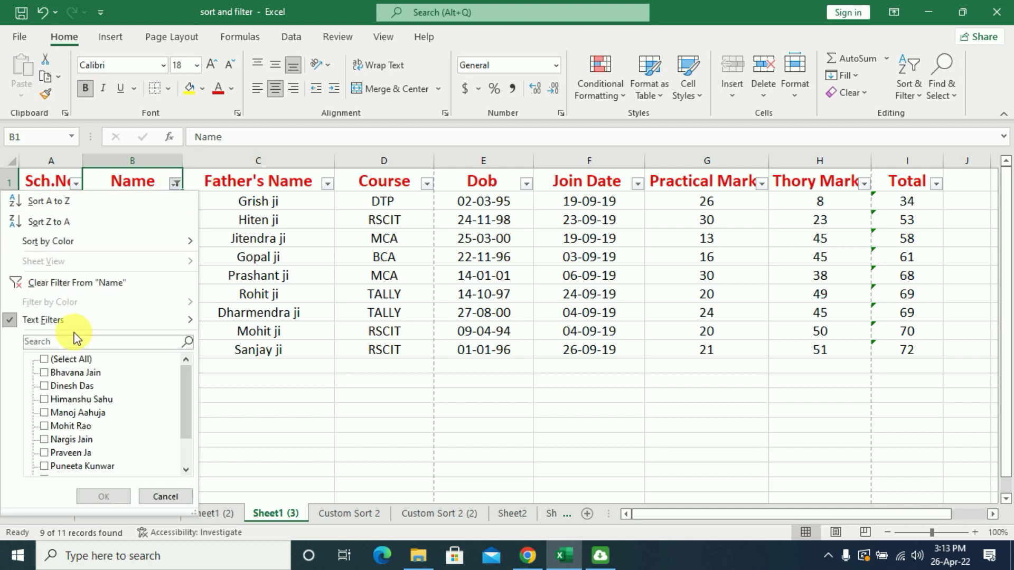
click(79, 285)
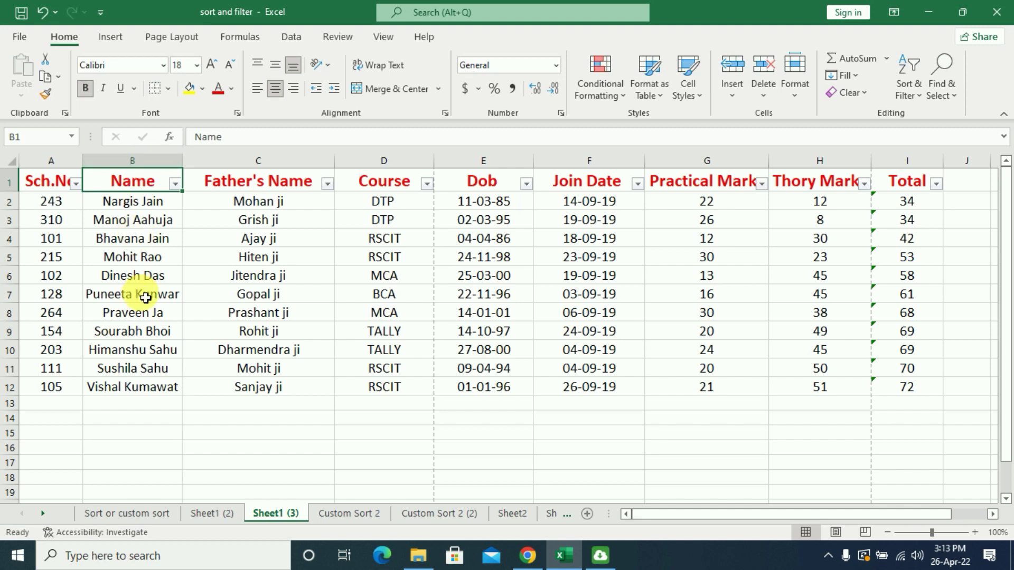
Step: Start a custom Name filter joined with Or, first condition contains 'jain'
click(174, 183)
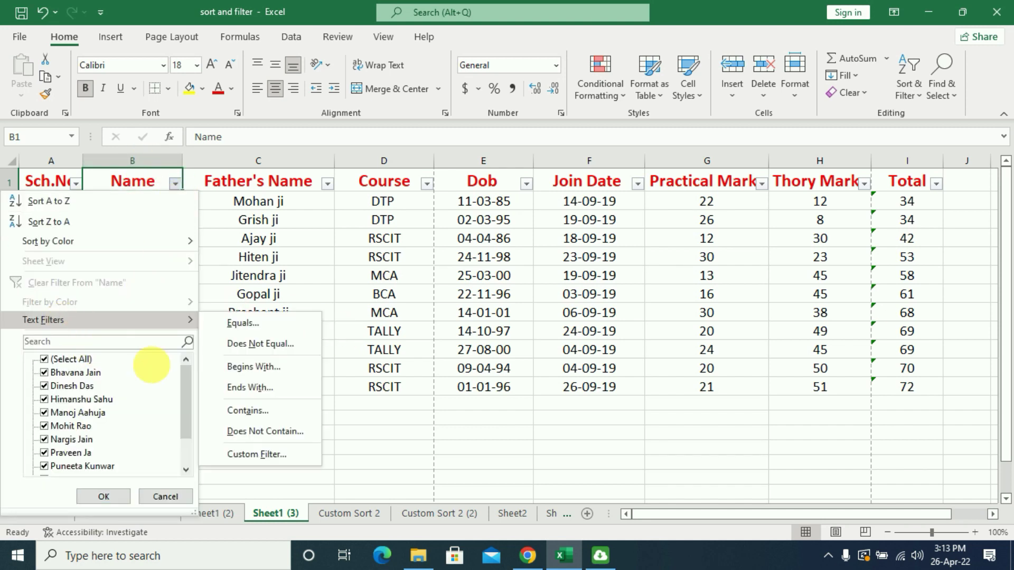
click(249, 459)
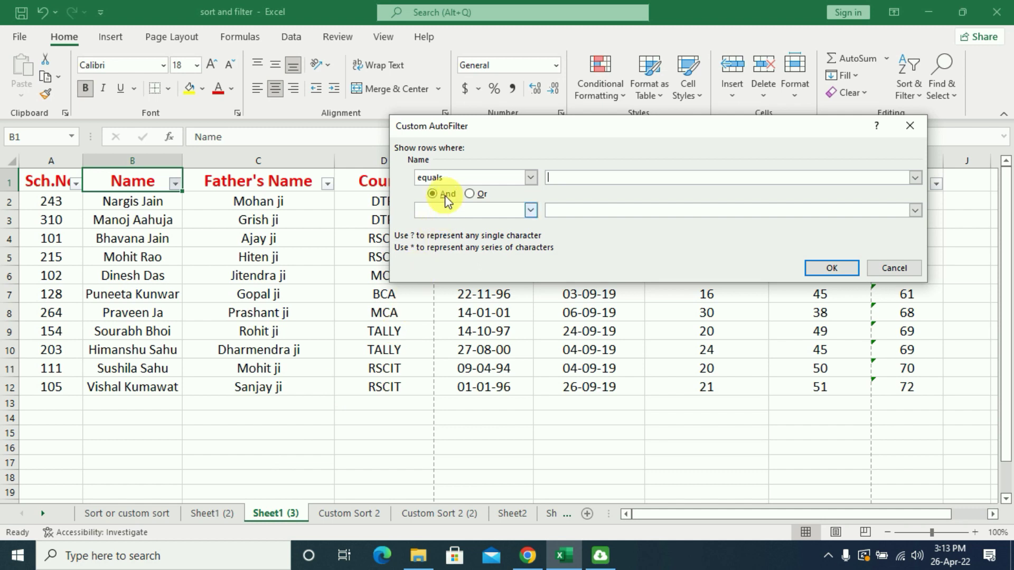
click(472, 194)
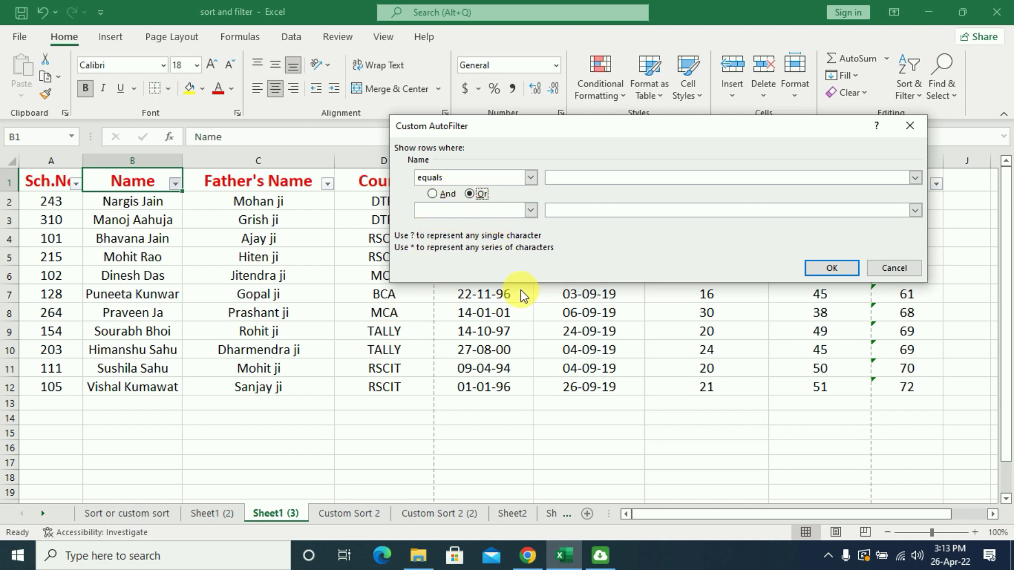
click(530, 177)
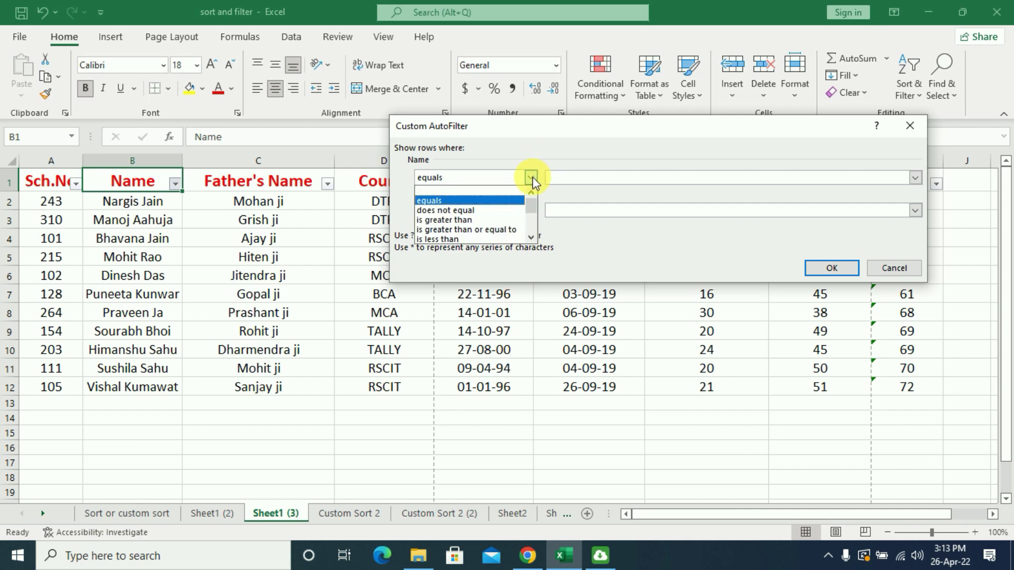
scroll(437, 223, down, 5)
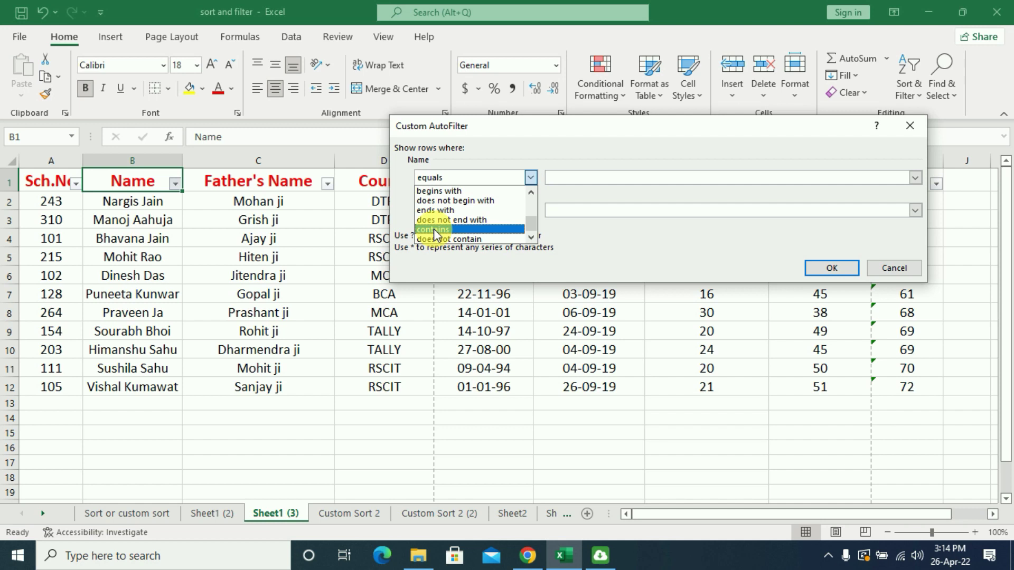
click(433, 232)
click(575, 180)
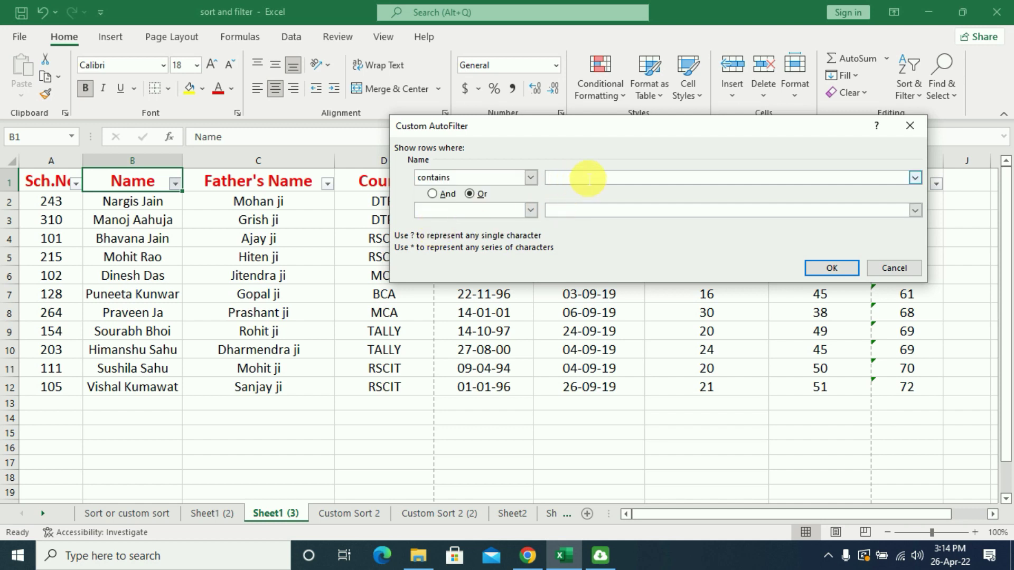
text(jain)
Step: Set the second condition to contains 'sahu' and apply, showing 4 of 11 records
click(436, 209)
scroll(449, 248, down, 2)
scroll(449, 248, down, 1)
scroll(449, 248, down, 2)
scroll(449, 248, down, 1)
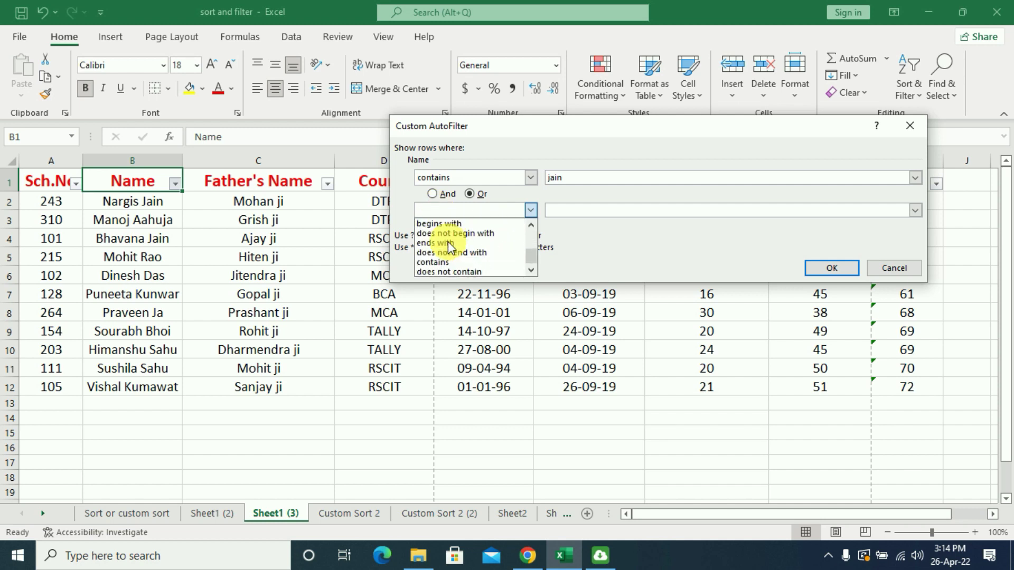
click(445, 262)
click(564, 209)
text(sahu)
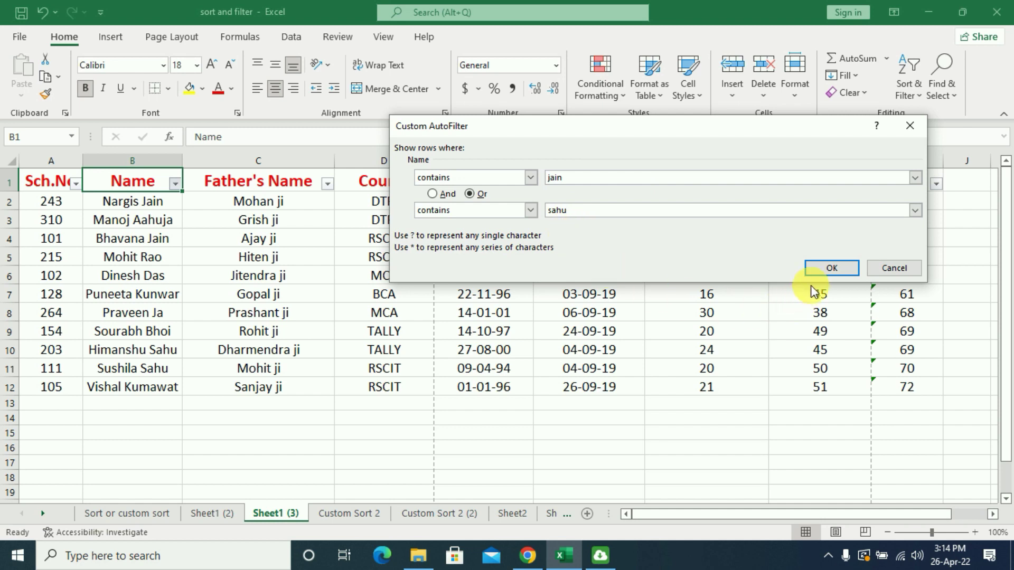
click(823, 268)
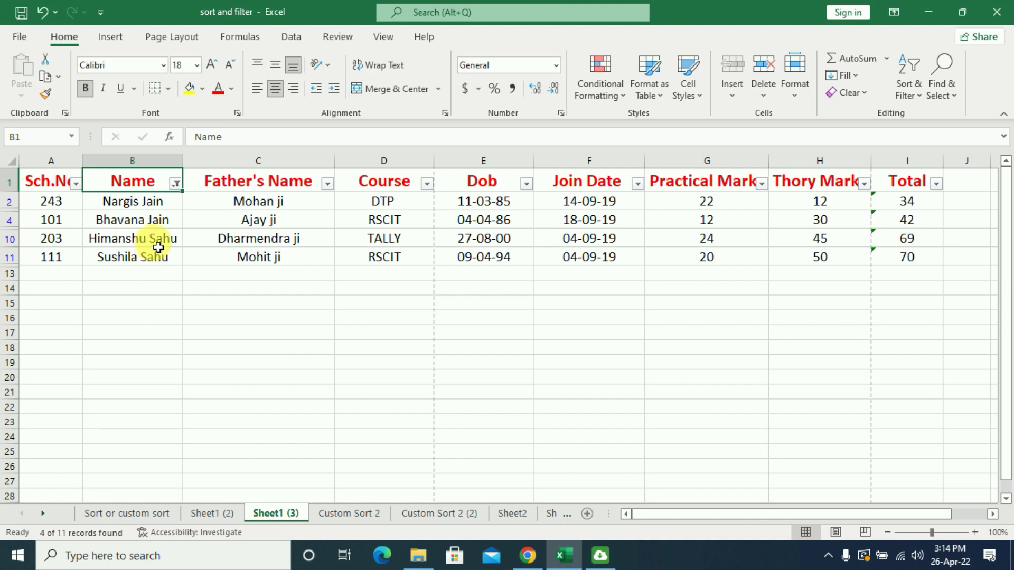
Step: Clear the Name filter and switch filtering off, toggling it with Ctrl+Shift+L twice
click(176, 183)
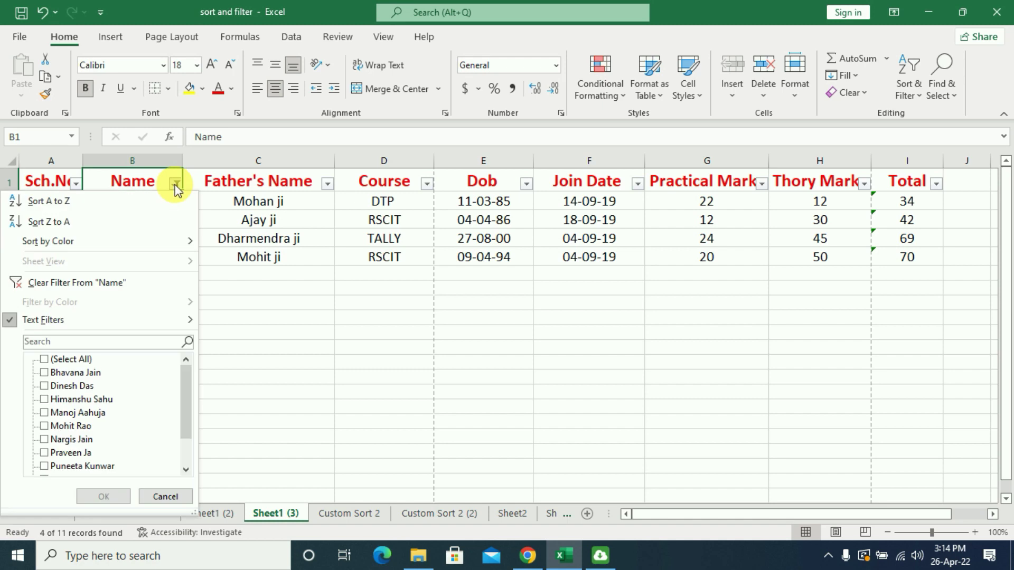
click(47, 283)
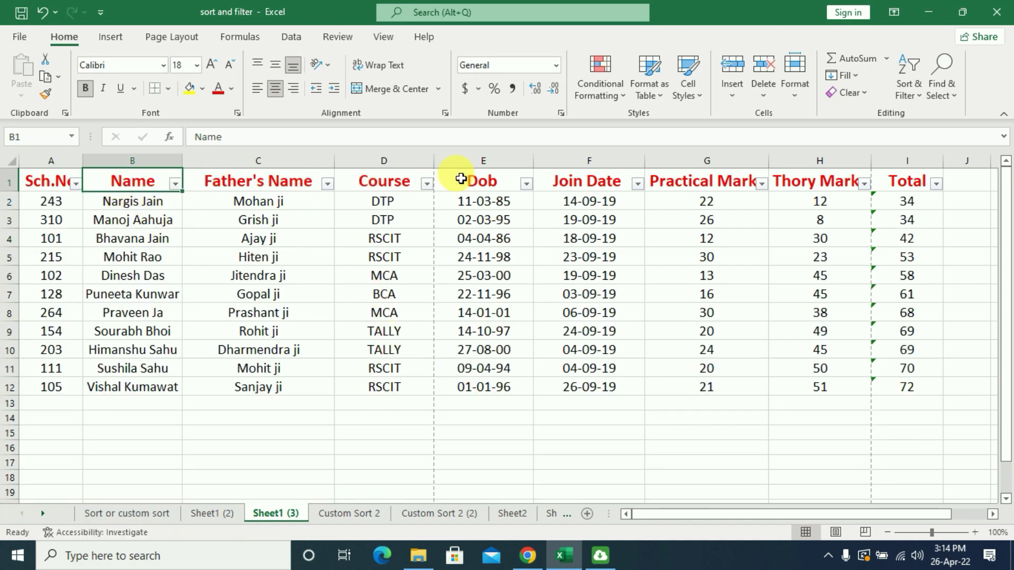
click(914, 89)
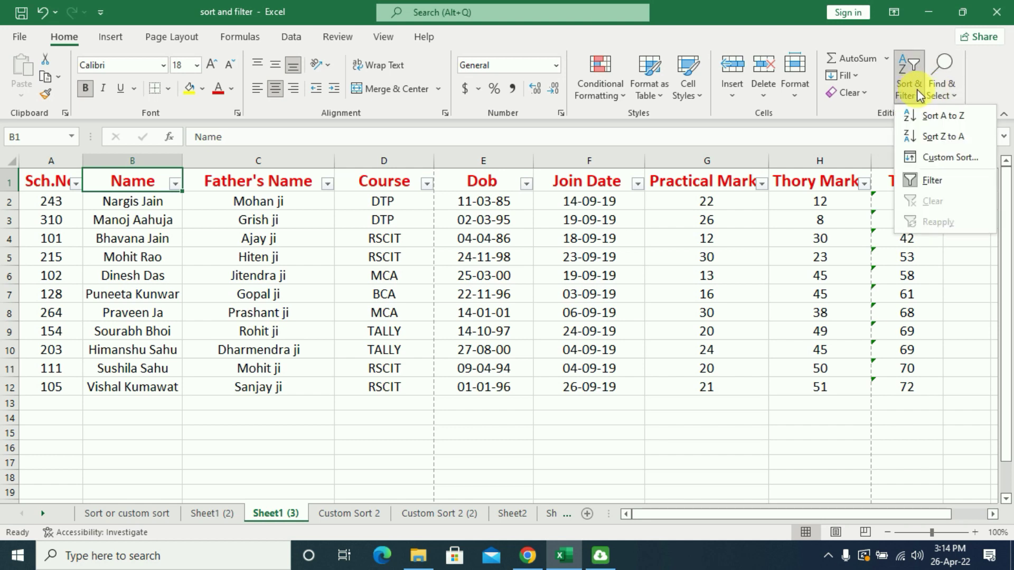
click(940, 179)
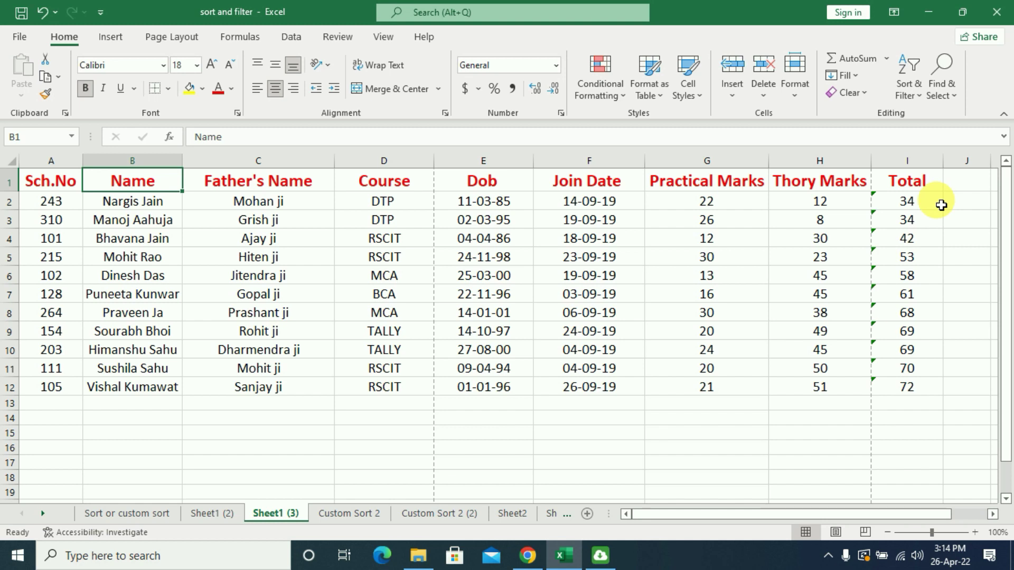
key(ctrl+shift+l)
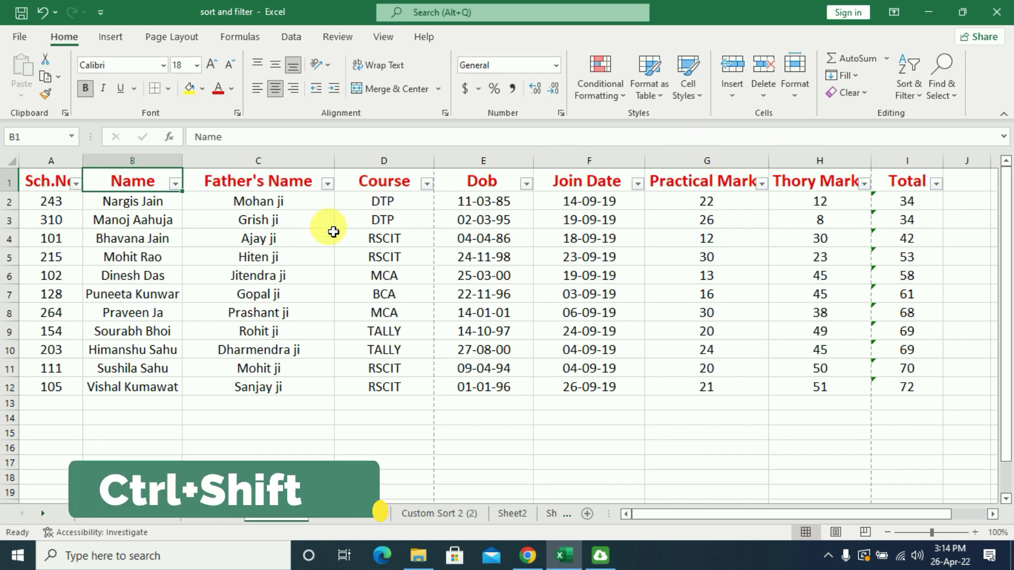
key(ctrl+shift+l)
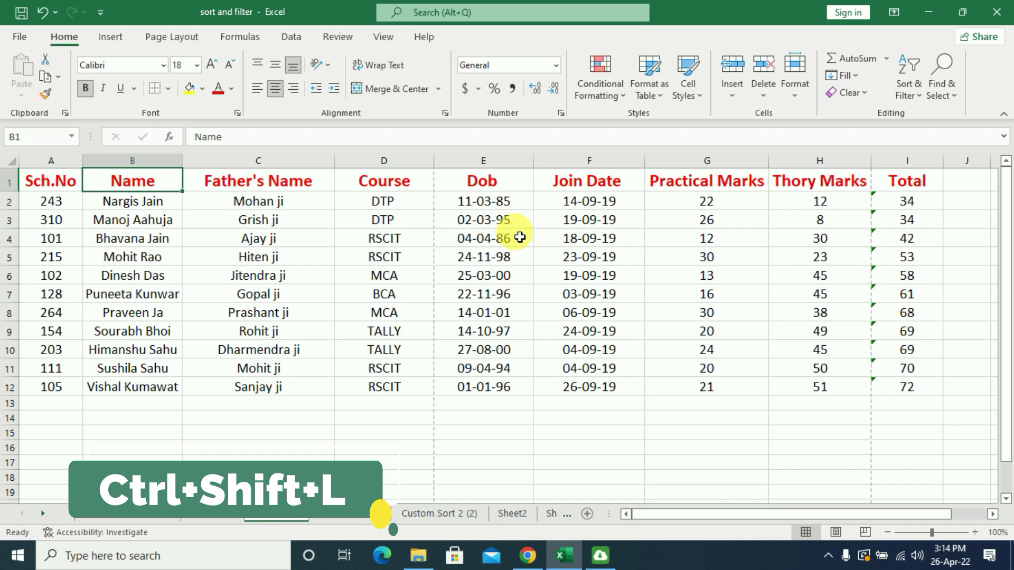